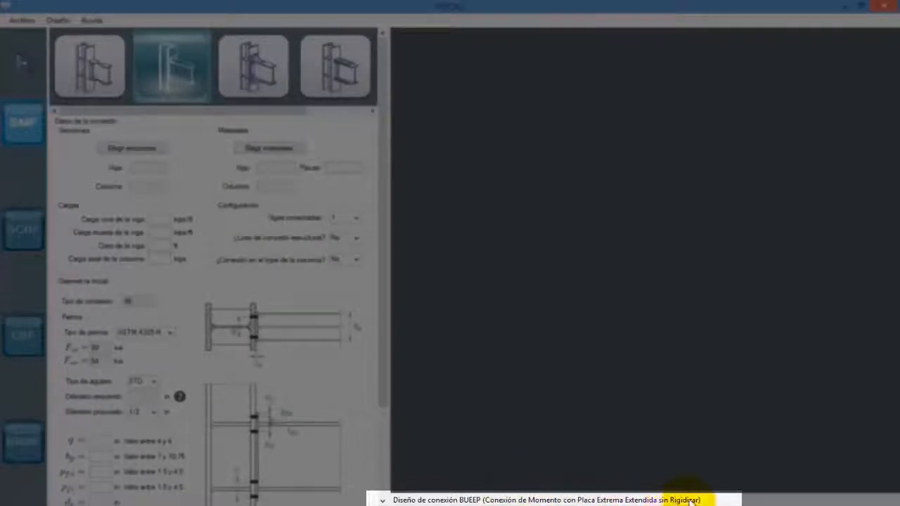
- Open the section selection for the BUEEP connection and choose W21X68 as the beam section
{"action": "scroll", "coordinate": [366, 311], "scroll_direction": "down", "scroll_amount": 5}
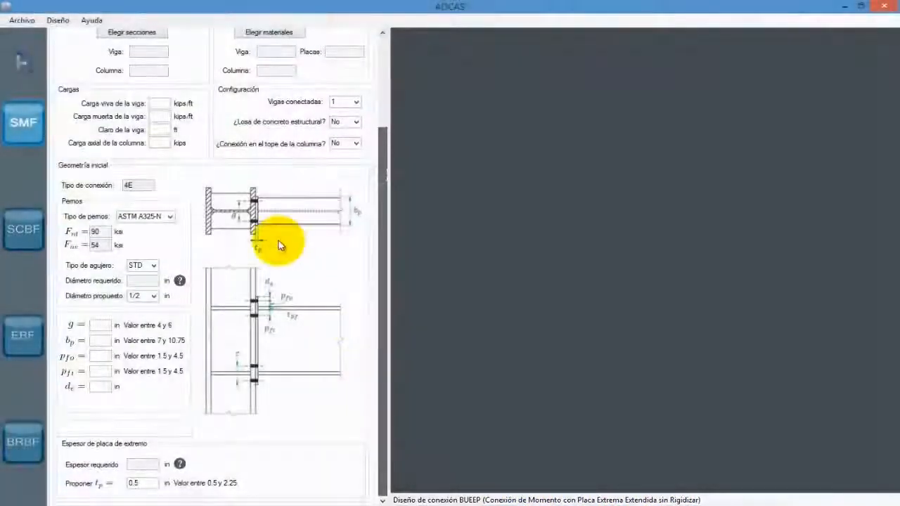
{"action": "scroll", "coordinate": [386, 315], "scroll_direction": "up", "scroll_amount": 1}
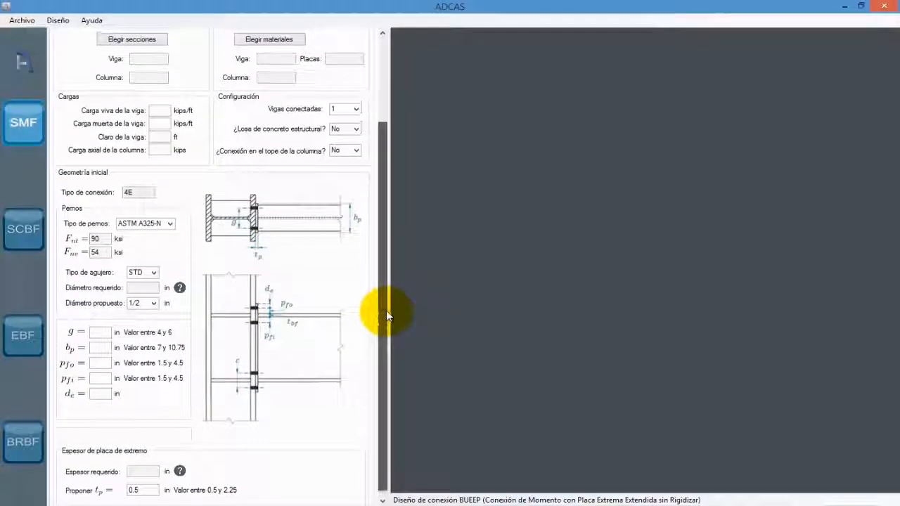
{"action": "left_click_drag", "start_coordinate": [386, 310], "coordinate": [407, 220]}
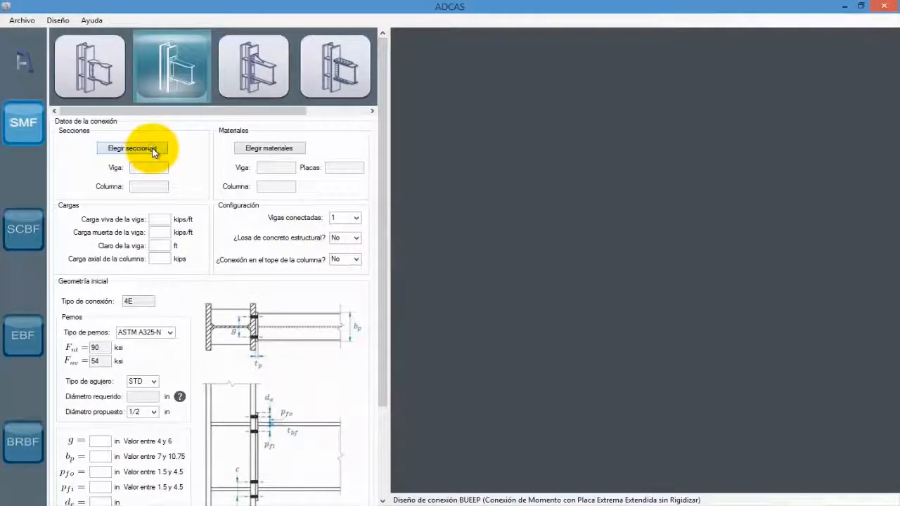
{"action": "left_click", "coordinate": [153, 148]}
{"action": "left_click", "coordinate": [356, 162]}
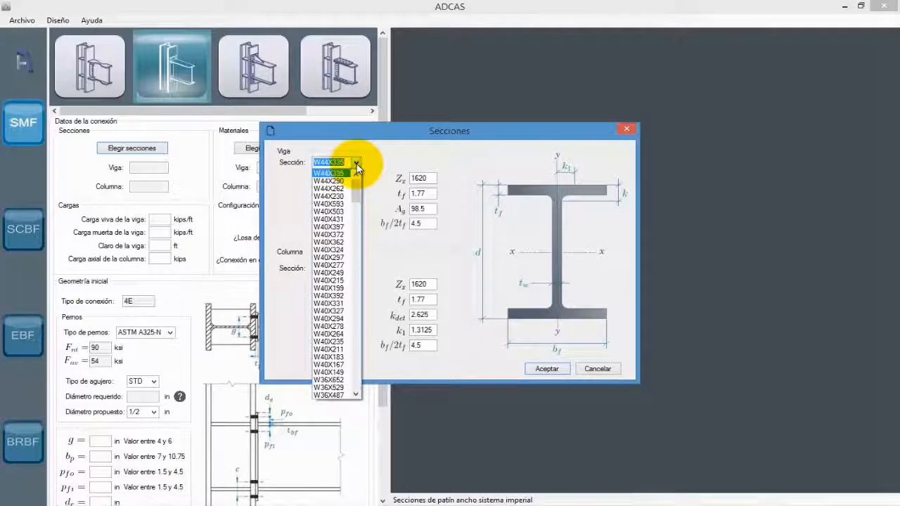
{"action": "type", "text": "w21"}
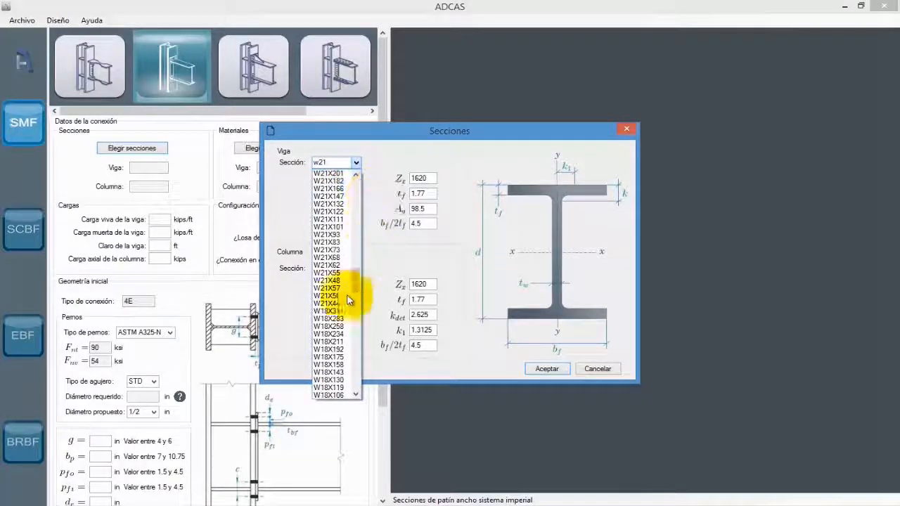
{"action": "left_click", "coordinate": [341, 258]}
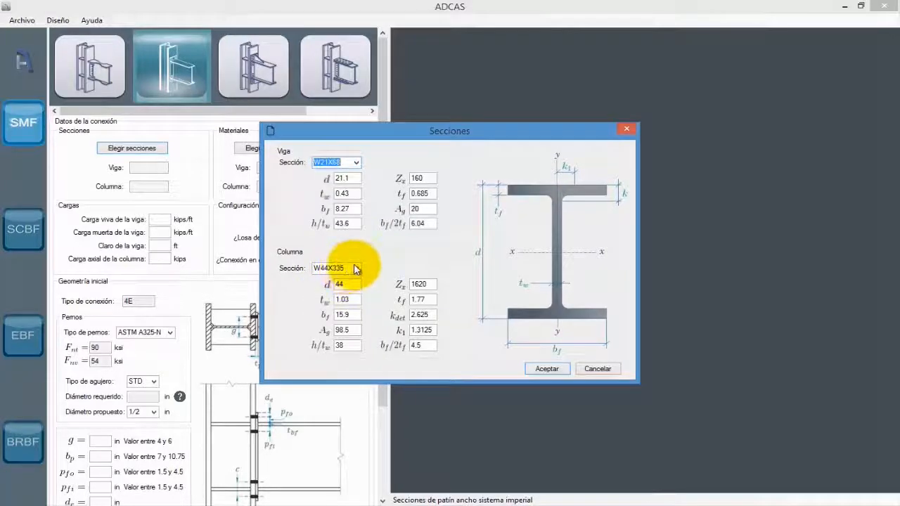
- Choose W27X217 as the column section and accept the section selection
{"action": "left_click", "coordinate": [357, 268]}
{"action": "type", "text": "w"}
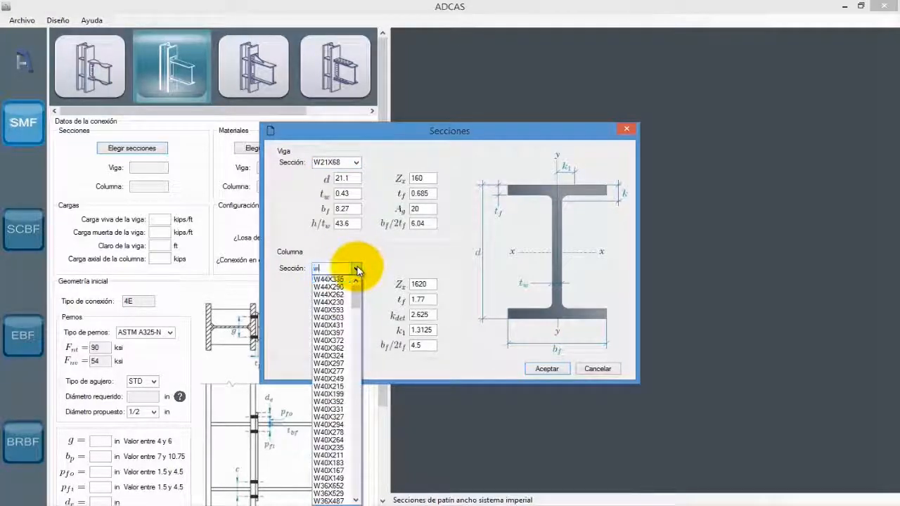
{"action": "type", "text": "27"}
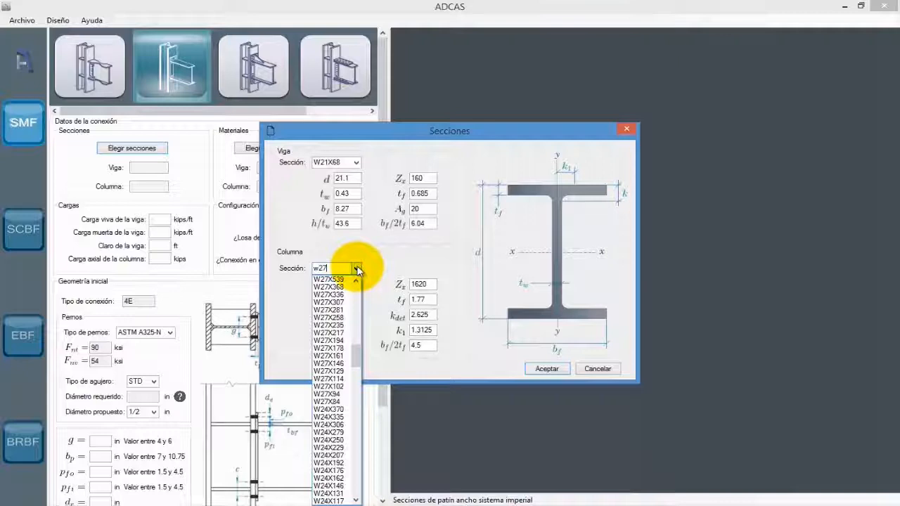
{"action": "left_click", "coordinate": [337, 332]}
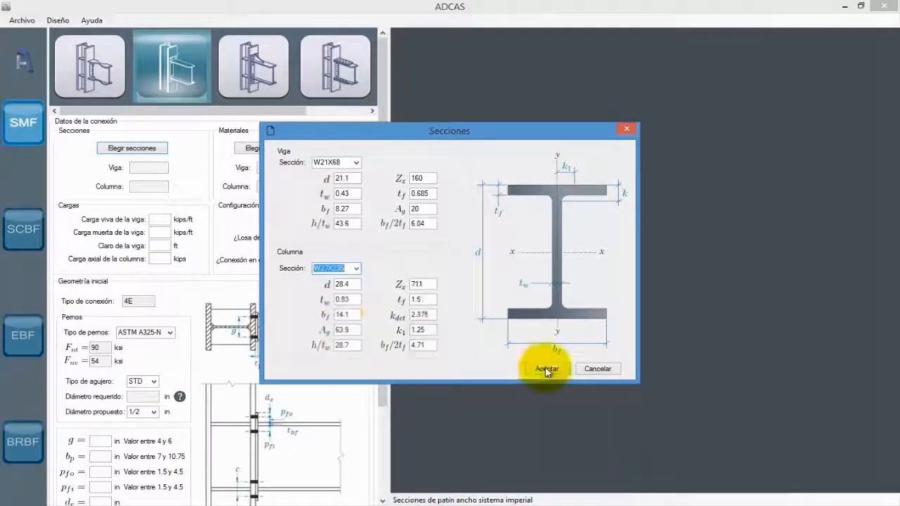
{"action": "left_click", "coordinate": [542, 366]}
- Assign ASTM A992 steel to the beam and column and ASTM A572 Grado 50 to the plates
{"action": "left_click", "coordinate": [281, 147]}
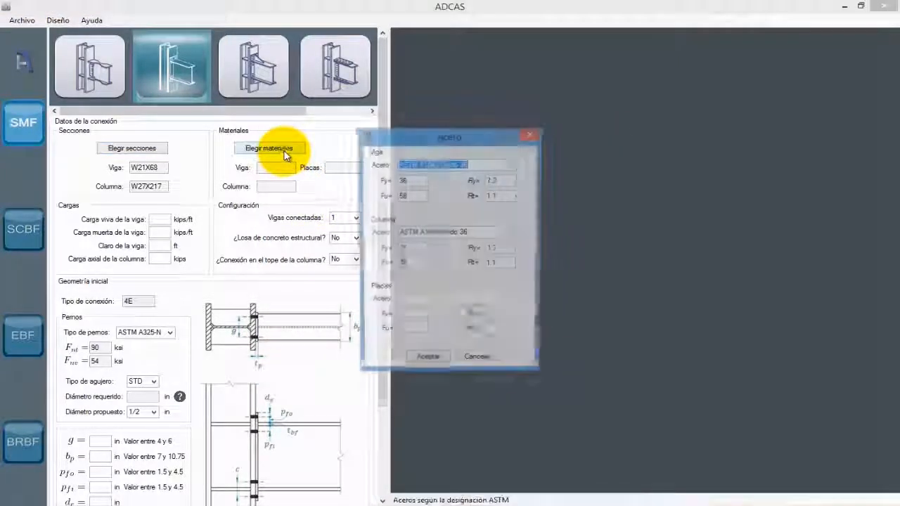
{"action": "left_click", "coordinate": [511, 166]}
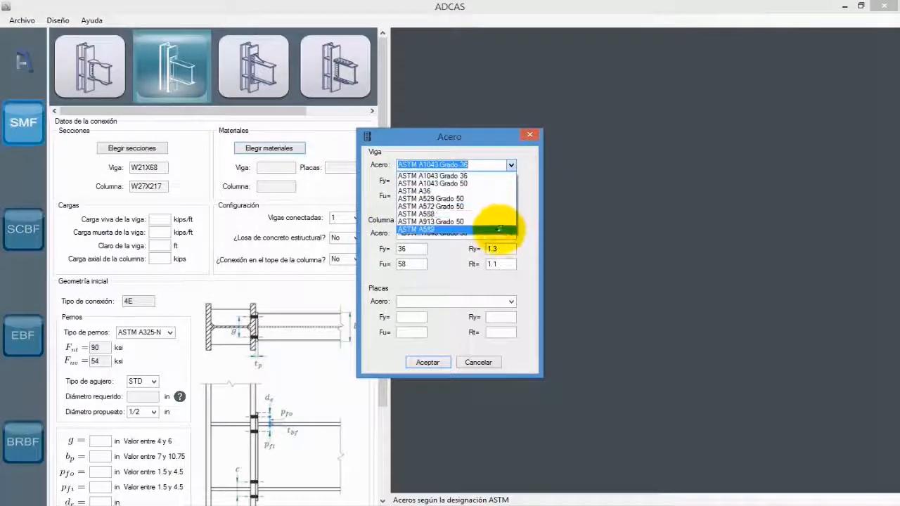
{"action": "left_click", "coordinate": [501, 258]}
{"action": "left_click", "coordinate": [511, 233]}
{"action": "left_click", "coordinate": [499, 328]}
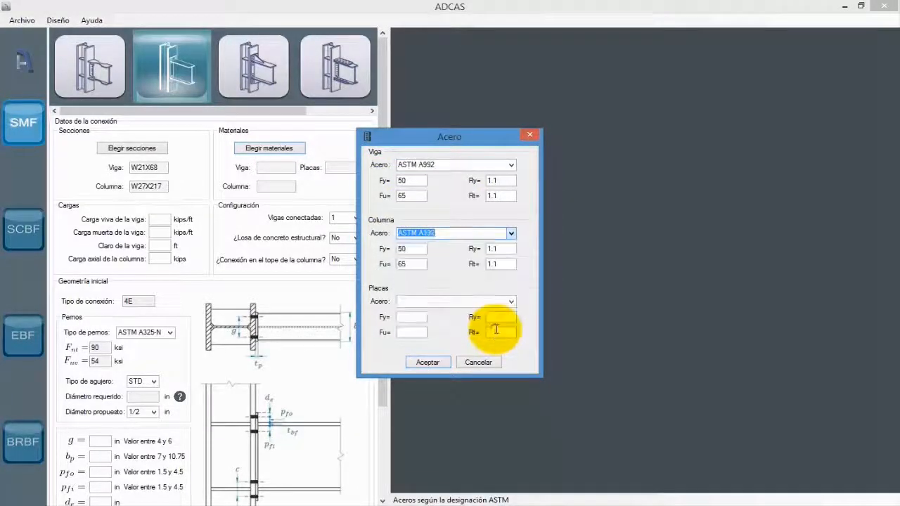
{"action": "left_click", "coordinate": [512, 302]}
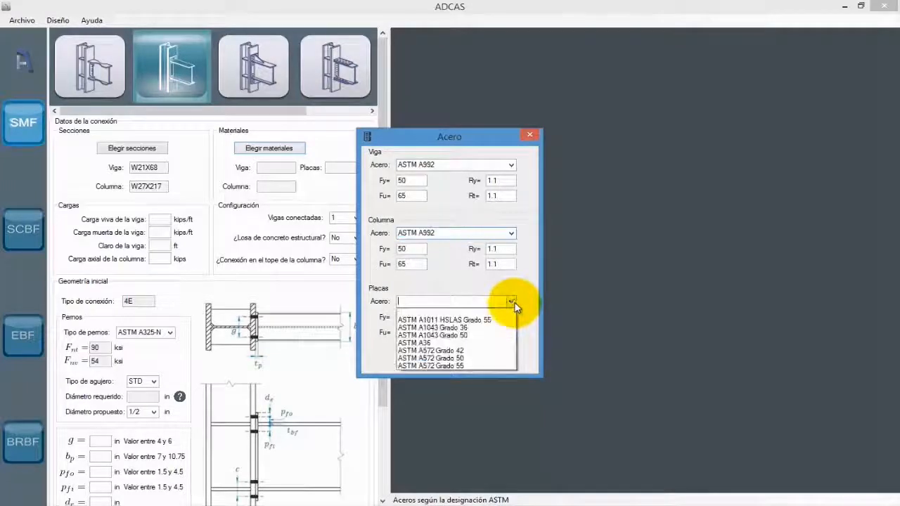
{"action": "left_click", "coordinate": [507, 361]}
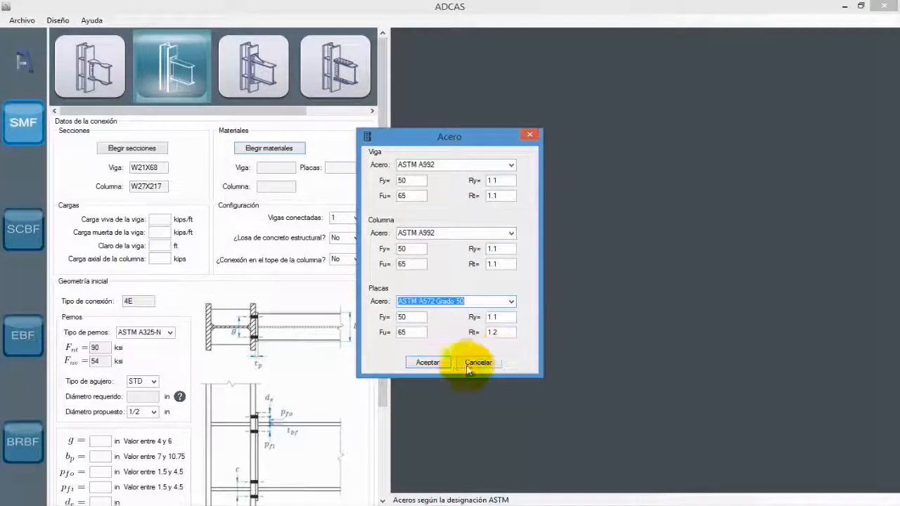
{"action": "left_click", "coordinate": [436, 364]}
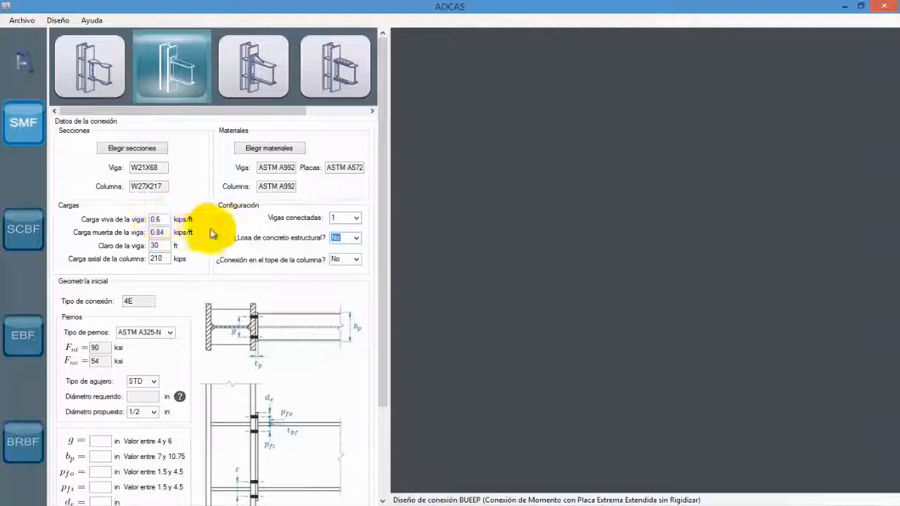
- Keep the structural concrete slab and top-of-column connection options at No
{"action": "left_click", "coordinate": [357, 237]}
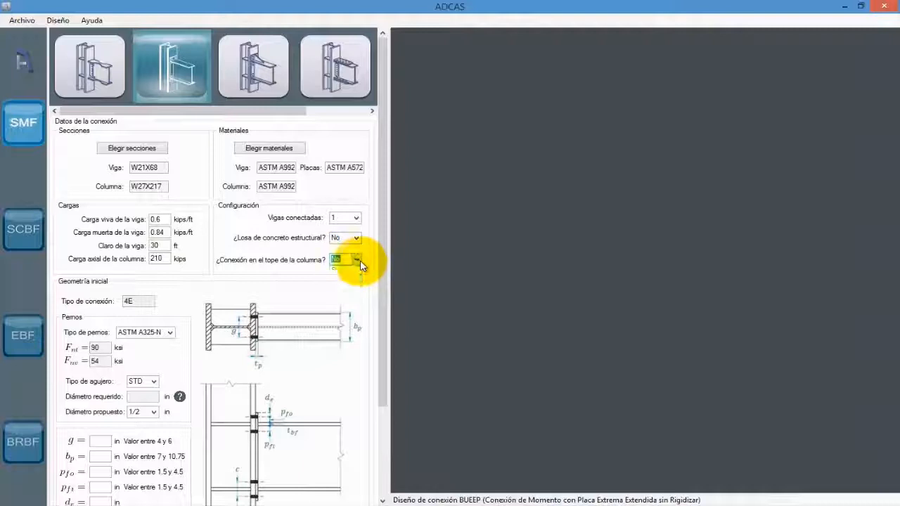
{"action": "left_click_drag", "start_coordinate": [151, 300], "coordinate": [93, 298]}
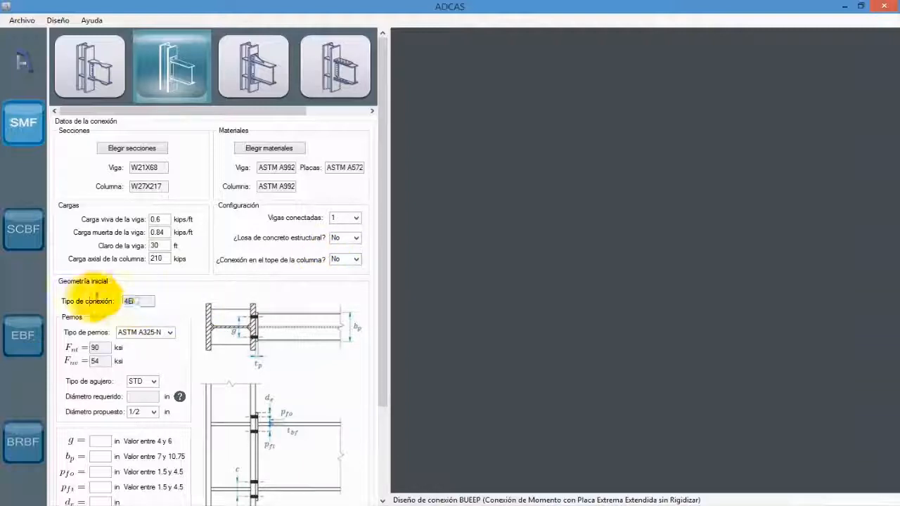
- Define the bolts as ASTM A325-N with STD holes and a proposed diameter of 1 in
{"action": "left_click_drag", "start_coordinate": [381, 297], "coordinate": [374, 368]}
{"action": "left_click", "coordinate": [170, 222]}
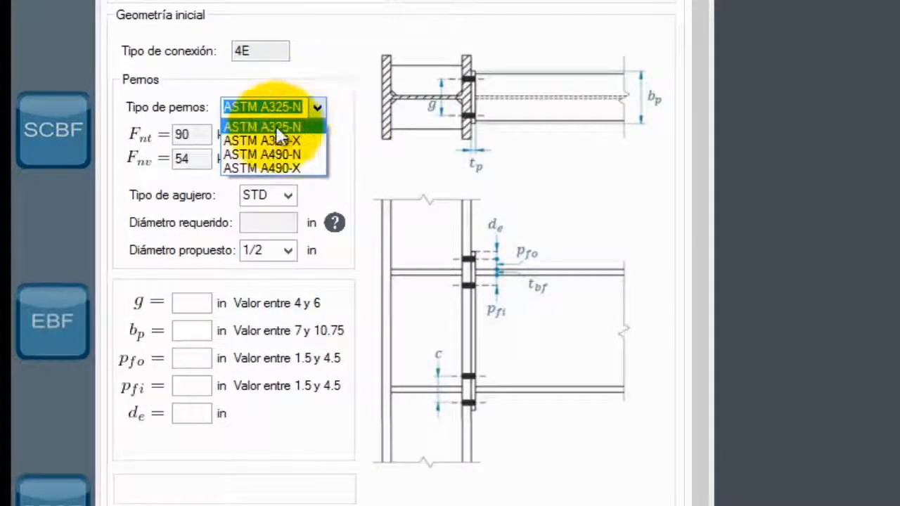
{"action": "left_click", "coordinate": [302, 129]}
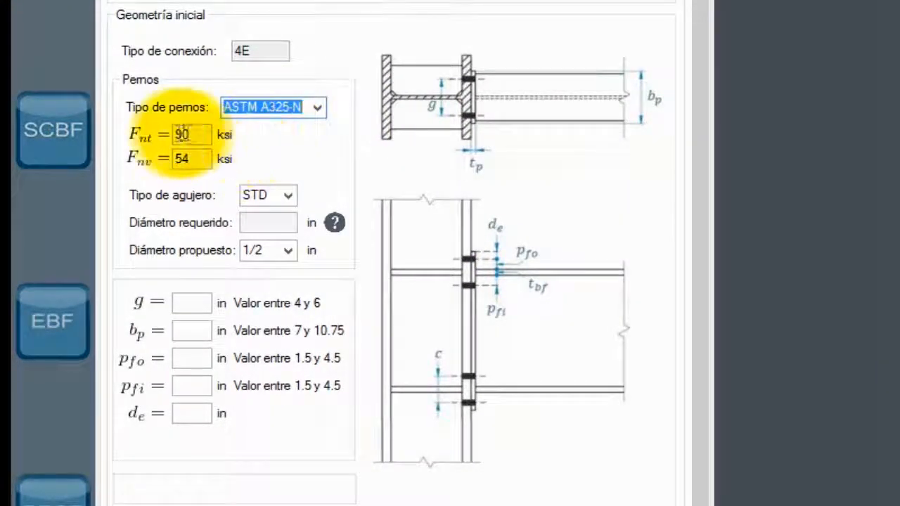
{"action": "left_click", "coordinate": [290, 199]}
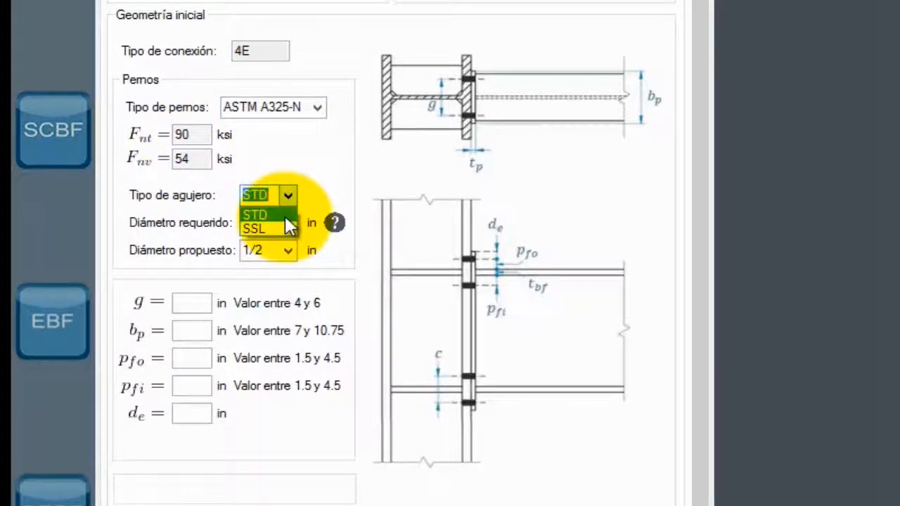
{"action": "left_click", "coordinate": [286, 215]}
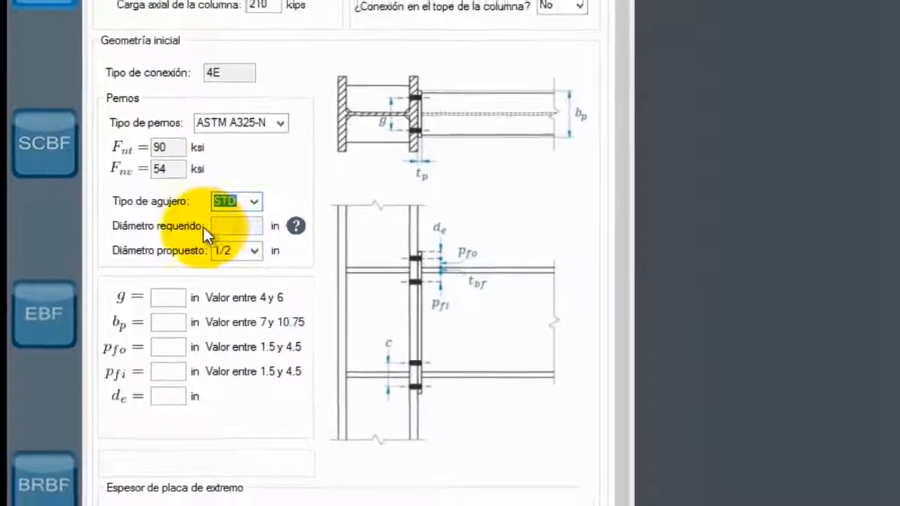
{"action": "left_click", "coordinate": [297, 227]}
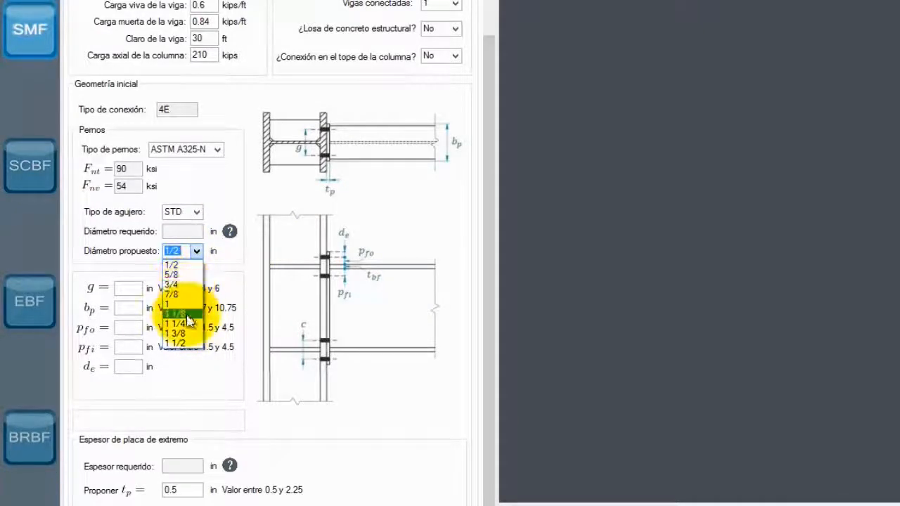
{"action": "left_click", "coordinate": [187, 306]}
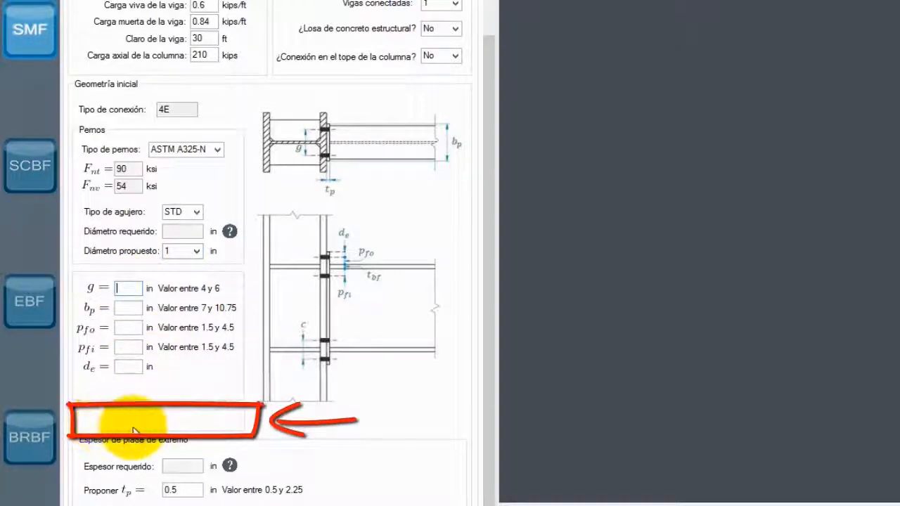
- Enter the initial end-plate geometry: g 5.5, bp 9.25, pfo 2.25, pfi 2.25 and de 2 in
{"action": "left_click", "coordinate": [131, 288]}
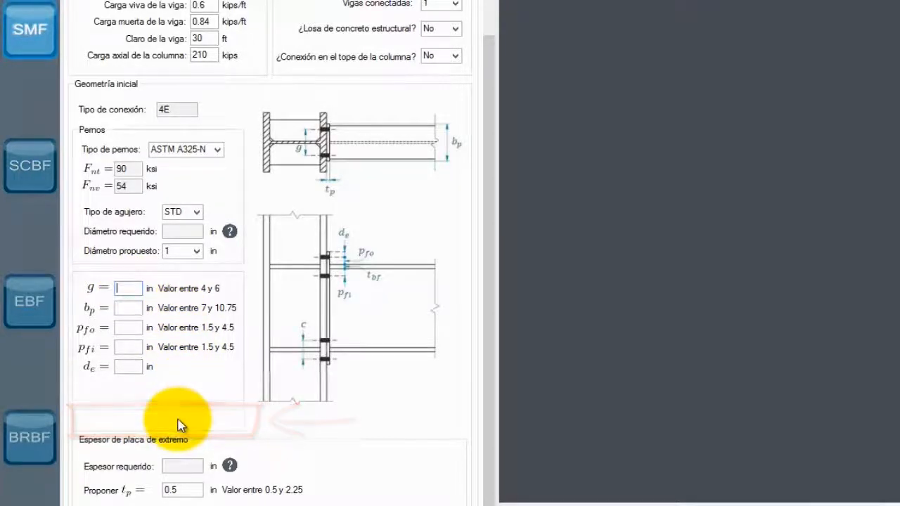
{"action": "mouse_move", "coordinate": [181, 423]}
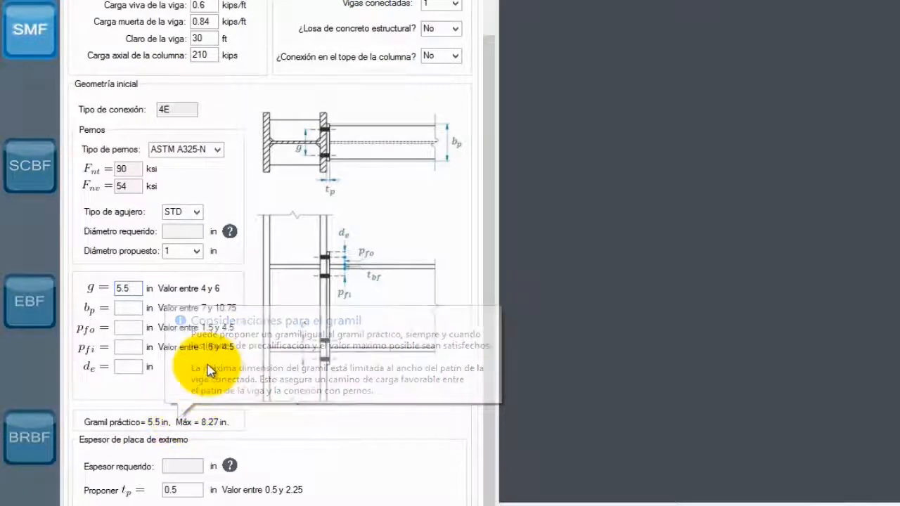
{"action": "type", "text": "9.25"}
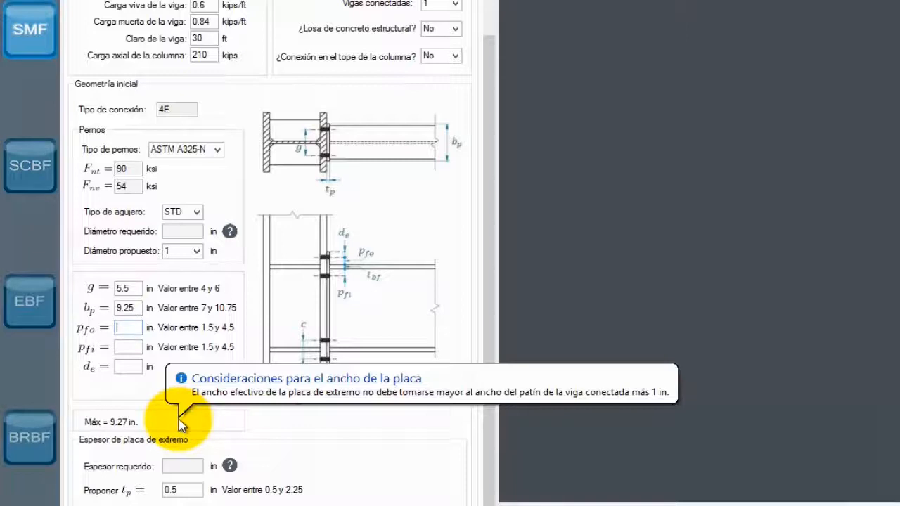
{"action": "type", "text": "2.25"}
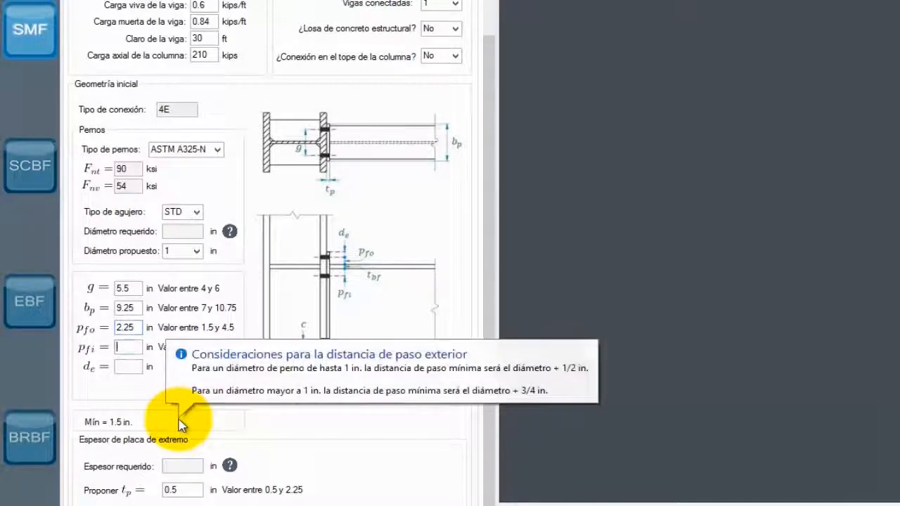
{"action": "key", "text": "Tab"}
{"action": "type", "text": "2.2"}
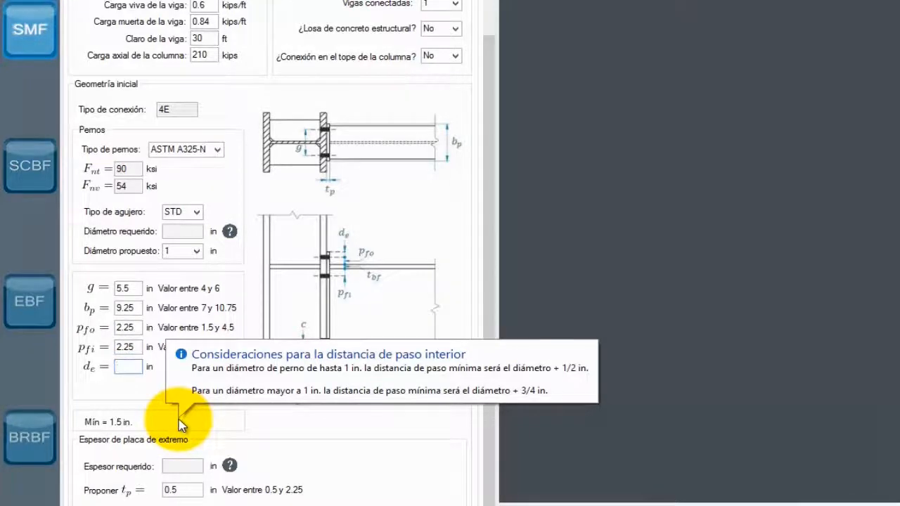
{"action": "type", "text": "2"}
{"action": "key", "text": "Tab"}
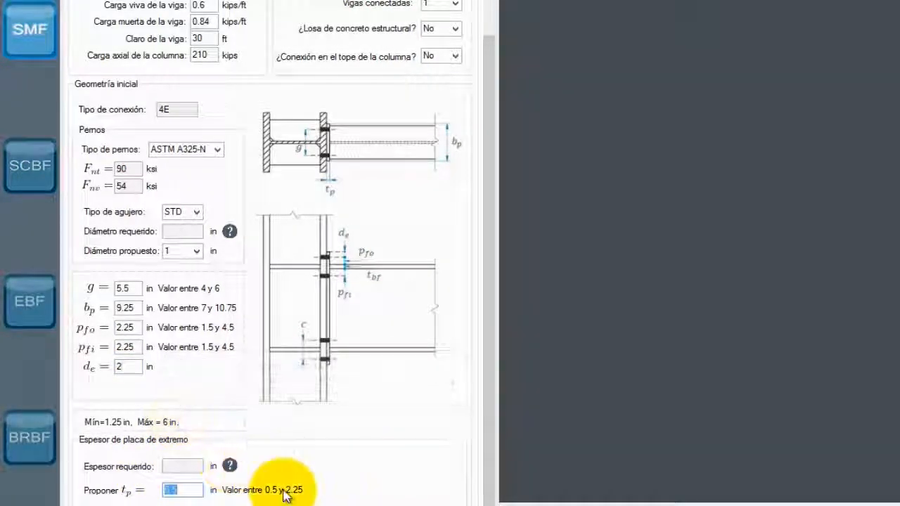
- Check the help on the required plate thickness and propose an end-plate thickness tp of 1 in
{"action": "left_click", "coordinate": [230, 466]}
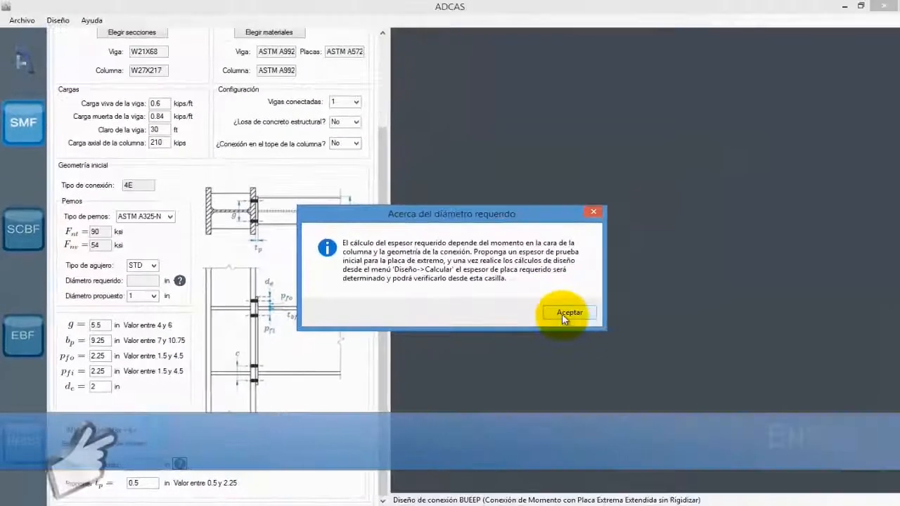
{"action": "left_click", "coordinate": [643, 293]}
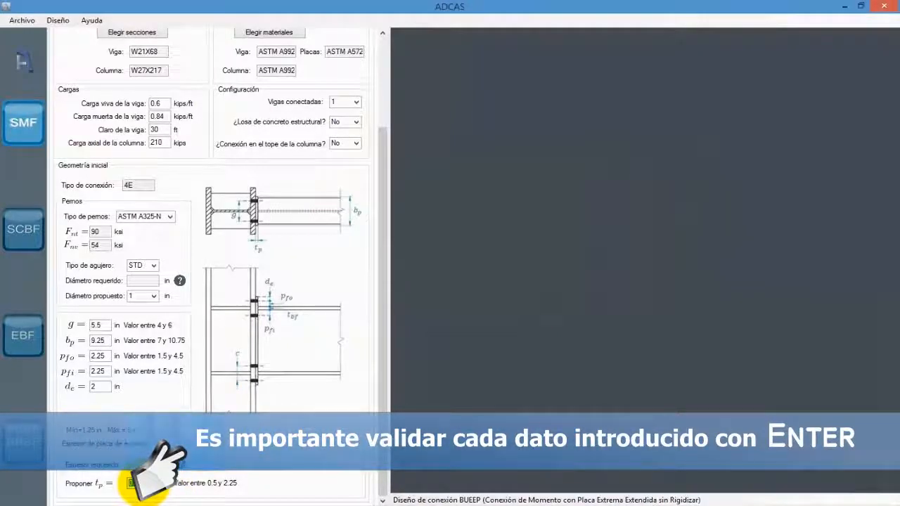
{"action": "key", "text": "Return"}
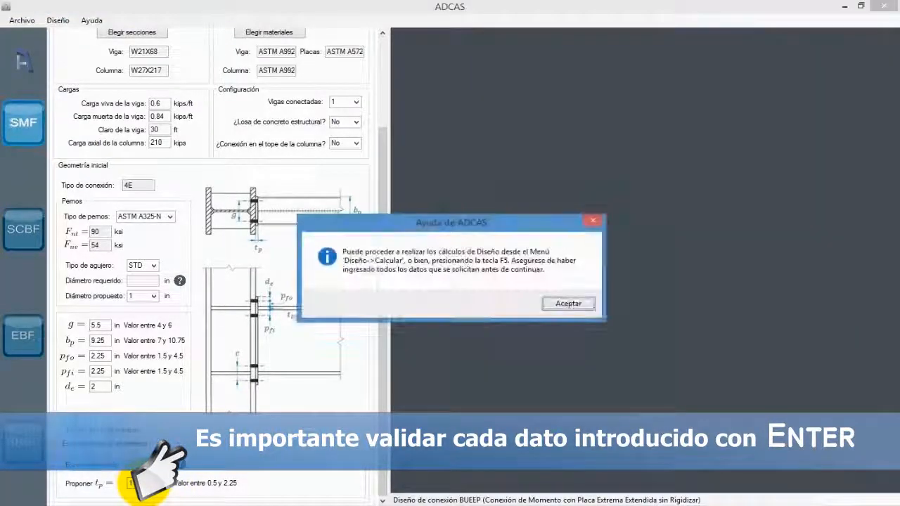
{"action": "left_click", "coordinate": [578, 303]}
- Run the connection design calculation and highlight the calculated required bolt diameter
{"action": "left_click", "coordinate": [67, 26]}
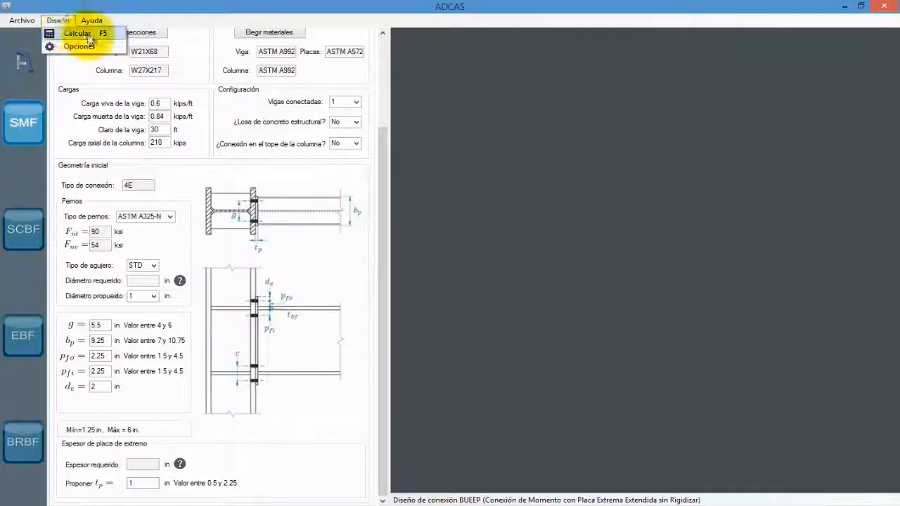
{"action": "left_click", "coordinate": [112, 33]}
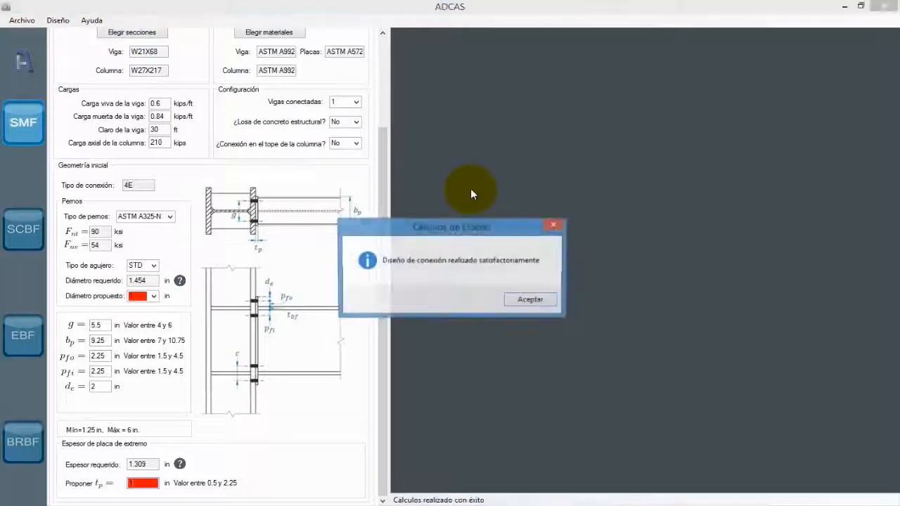
{"action": "left_click", "coordinate": [527, 300]}
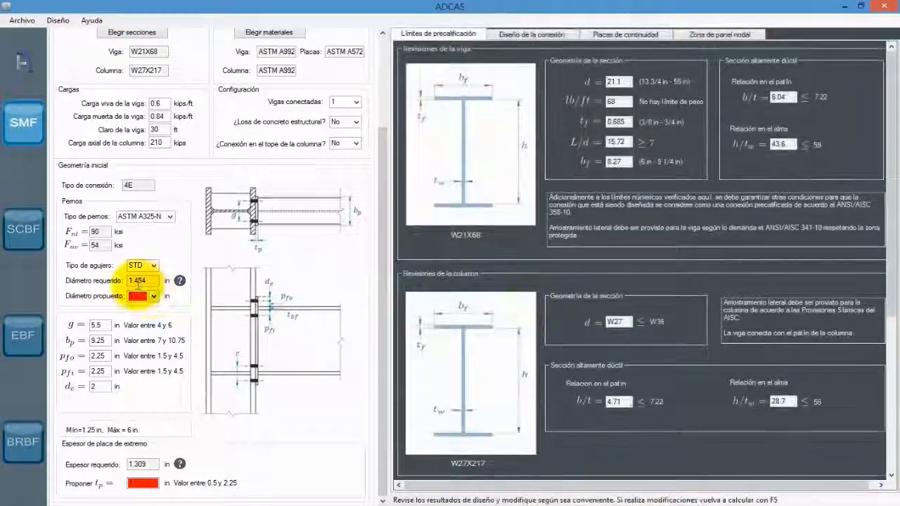
{"action": "left_click_drag", "start_coordinate": [150, 281], "coordinate": [114, 280]}
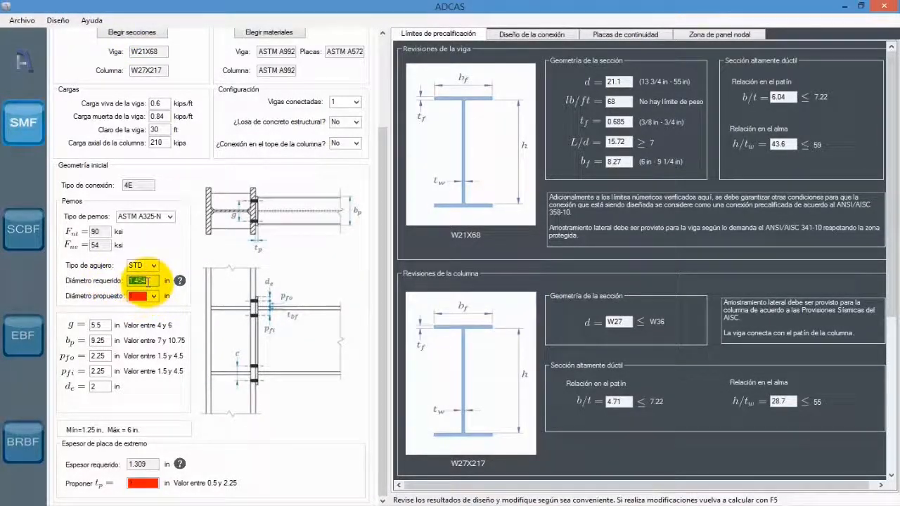
- Compare the proposed bolt diameter and plate thickness with the required values, and set the proposed bolt diameter to 1 1/2 in
{"action": "left_click", "coordinate": [135, 296]}
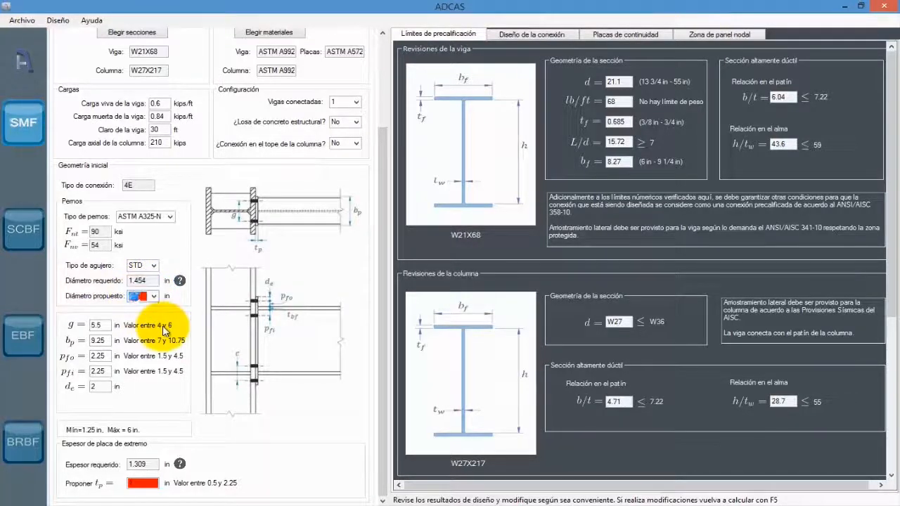
{"action": "left_click_drag", "start_coordinate": [144, 463], "coordinate": [114, 468]}
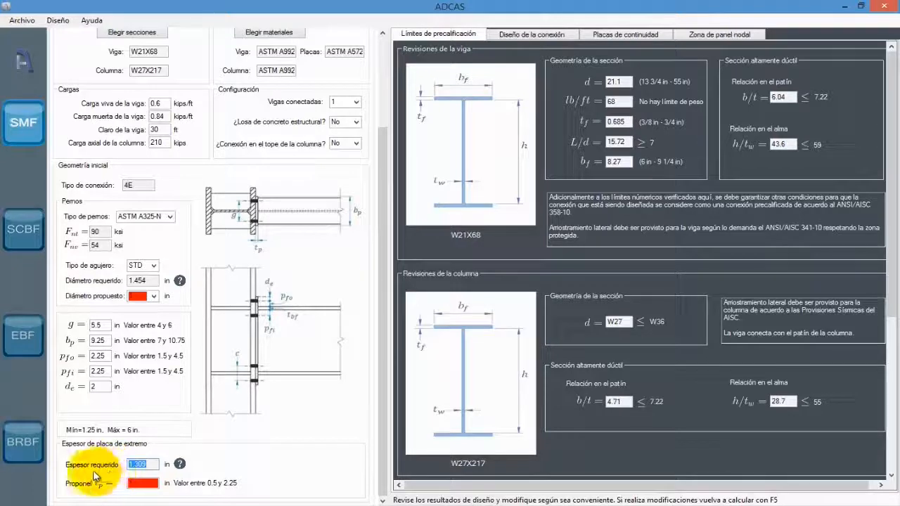
{"action": "left_click", "coordinate": [142, 483]}
{"action": "type", "text": "1"}
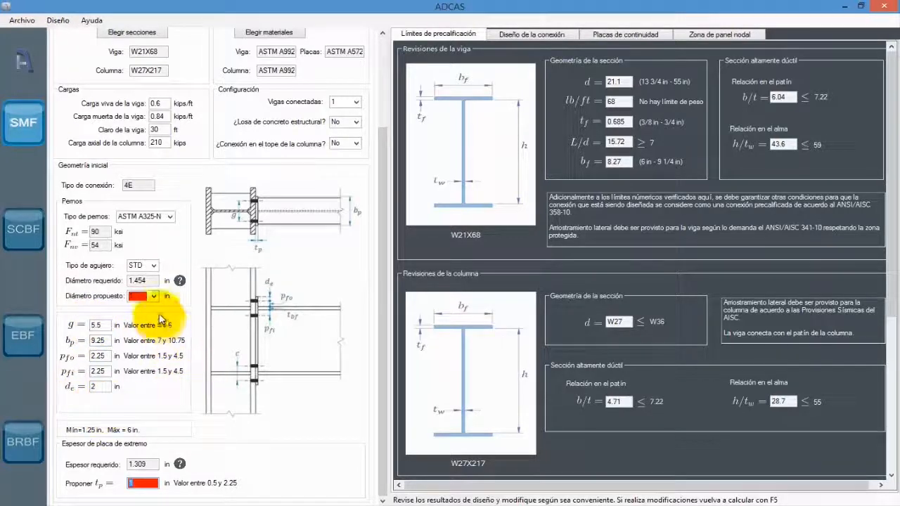
{"action": "left_click", "coordinate": [146, 296]}
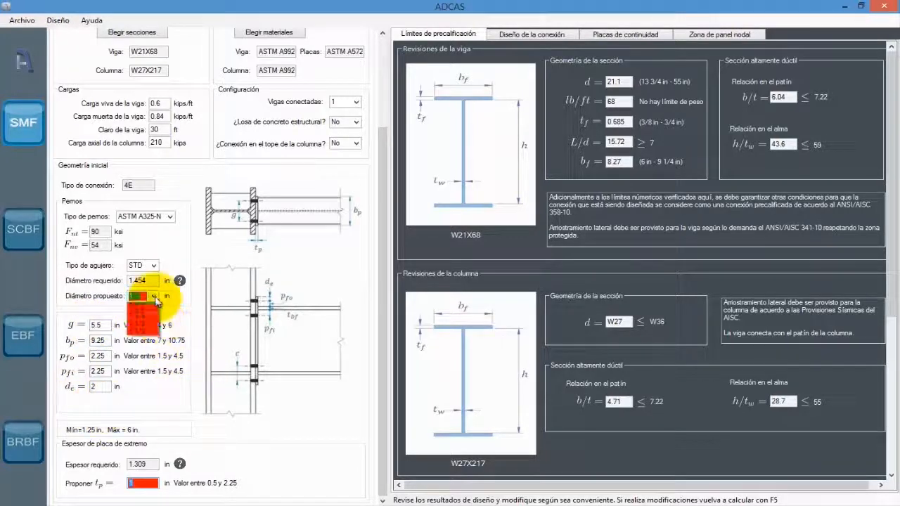
{"action": "left_click", "coordinate": [152, 371]}
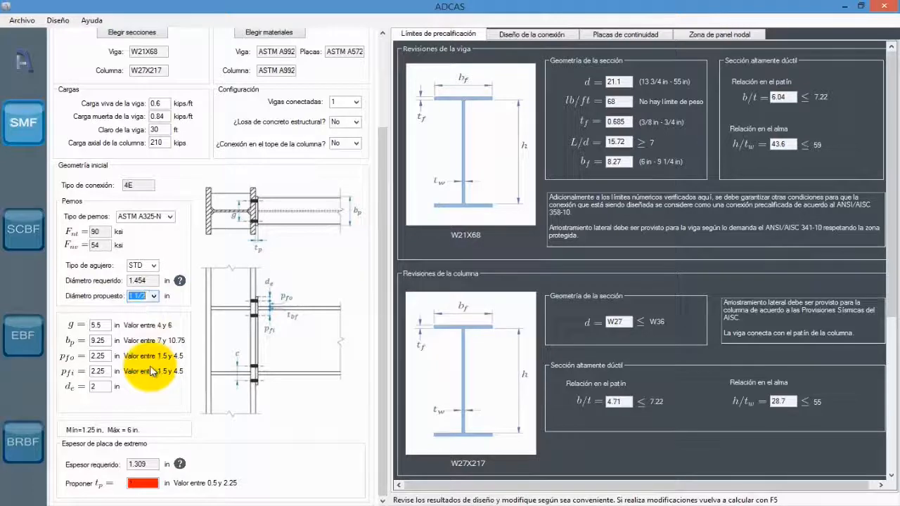
{"action": "left_click", "coordinate": [146, 300]}
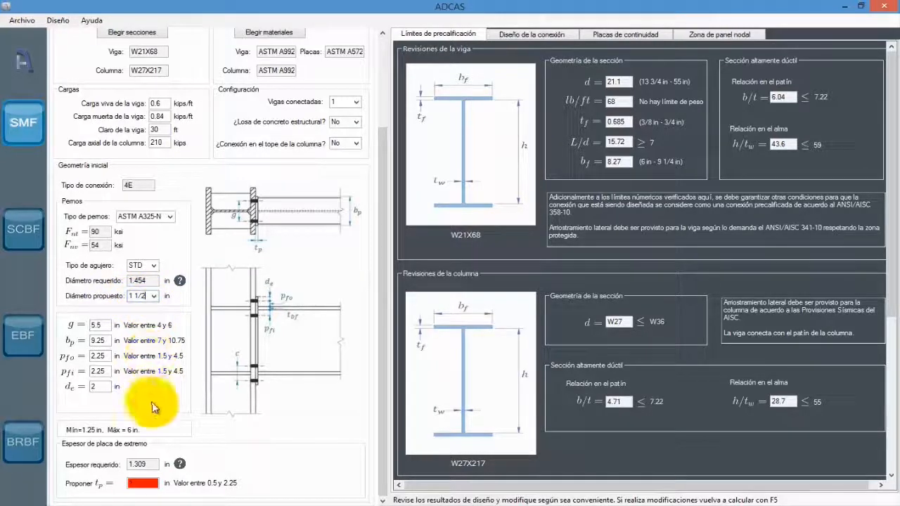
- Propose an end-plate thickness tp of 1.375 in and accept the help notice about running the design calculation
{"action": "left_click", "coordinate": [130, 483]}
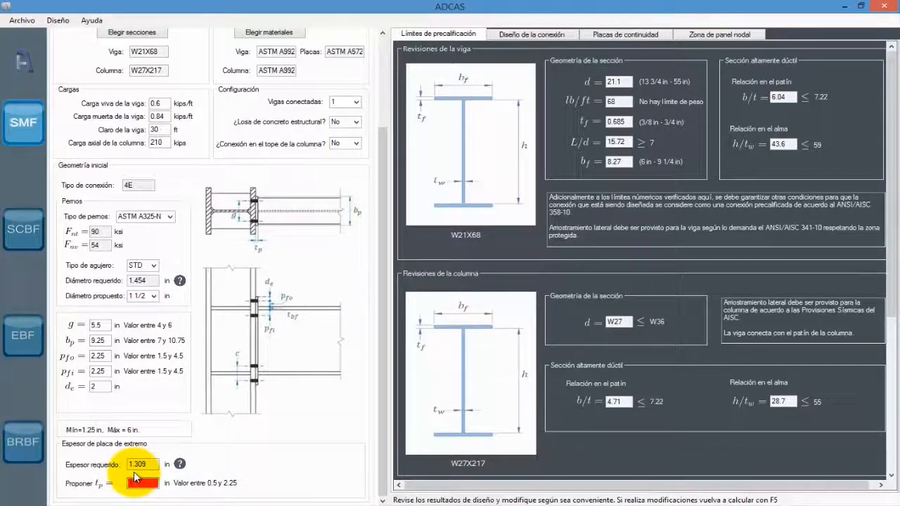
{"action": "type", "text": "1.375"}
{"action": "key", "text": "Return"}
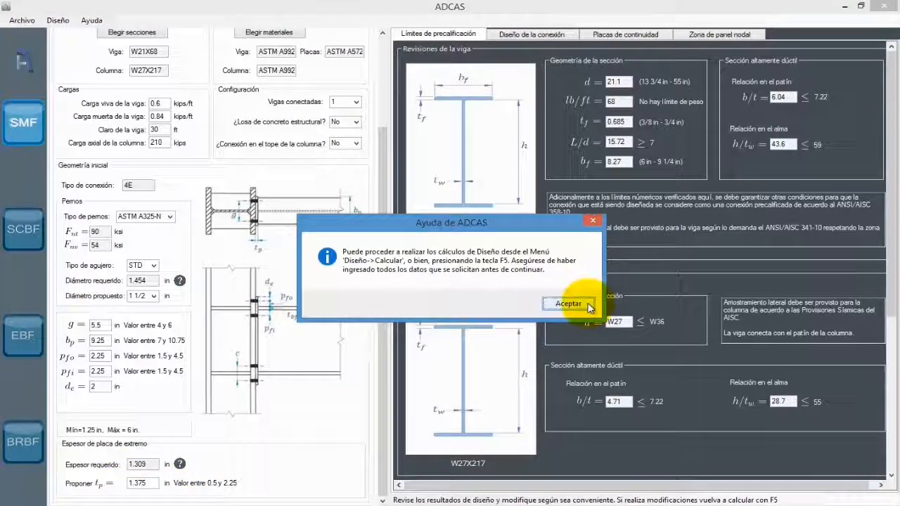
{"action": "left_click", "coordinate": [556, 304]}
{"action": "left_click_drag", "start_coordinate": [380, 236], "coordinate": [378, 201]}
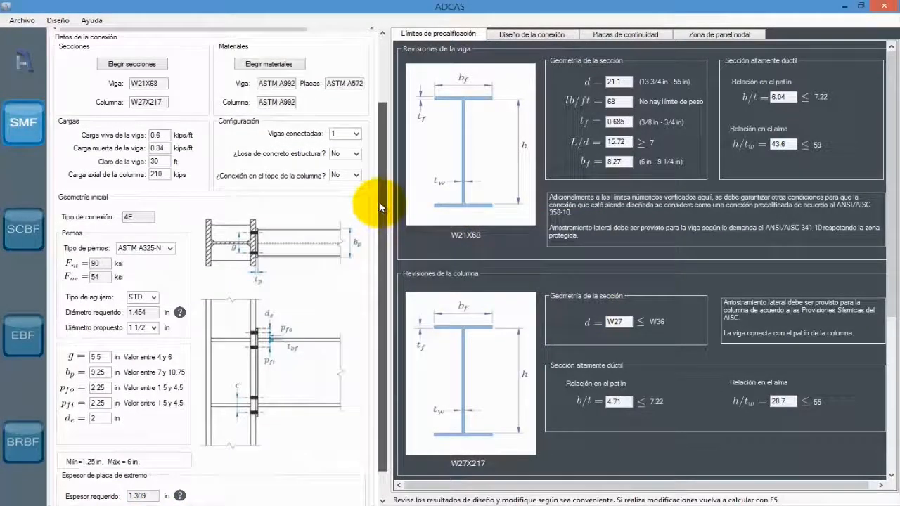
{"action": "left_click", "coordinate": [71, 24]}
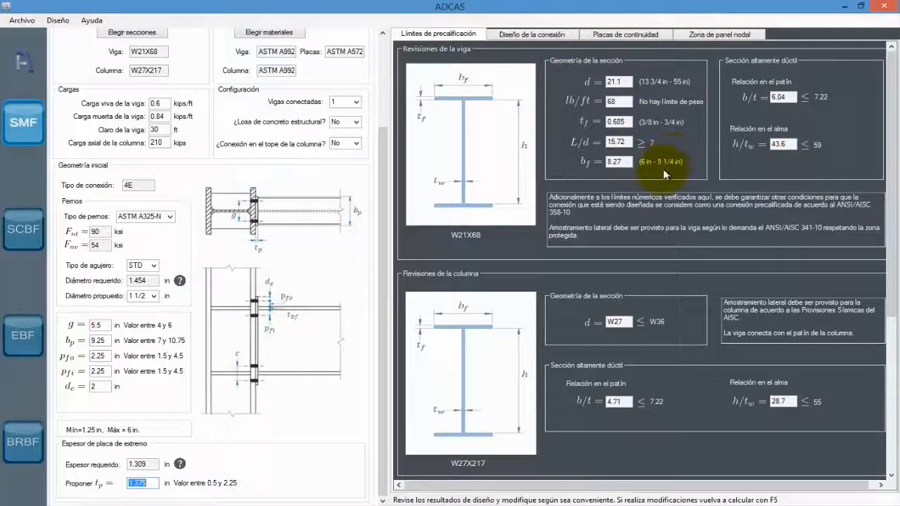
- Set the structural concrete slab option to Sí and recalculate the connection design
{"action": "left_click", "coordinate": [356, 123]}
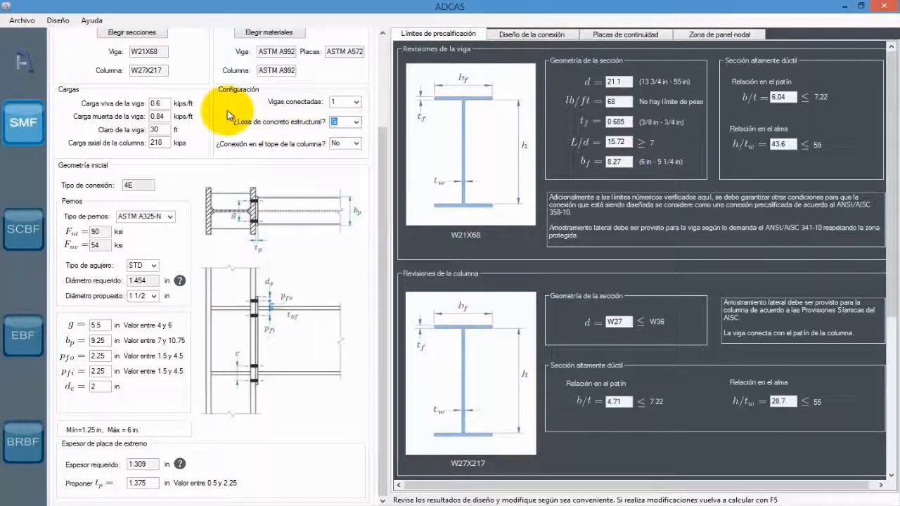
{"action": "left_click", "coordinate": [58, 20]}
{"action": "left_click", "coordinate": [76, 32]}
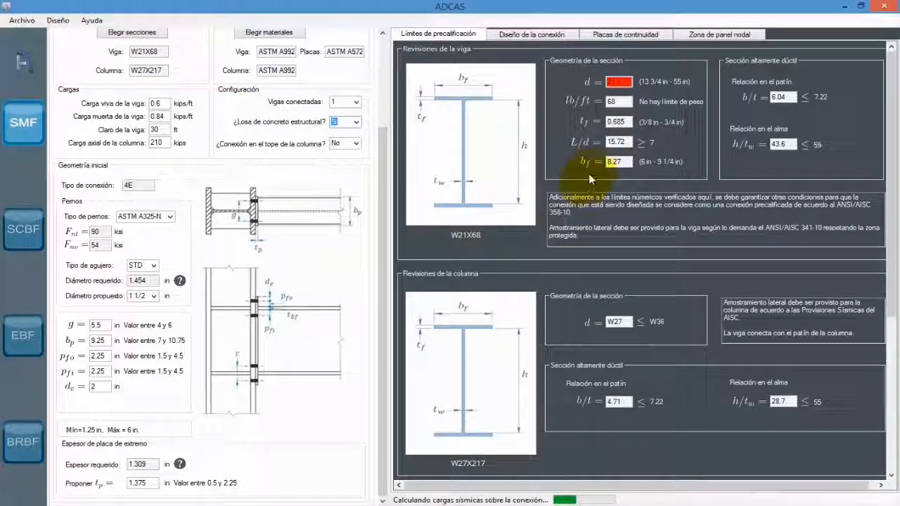
{"action": "left_click", "coordinate": [583, 299]}
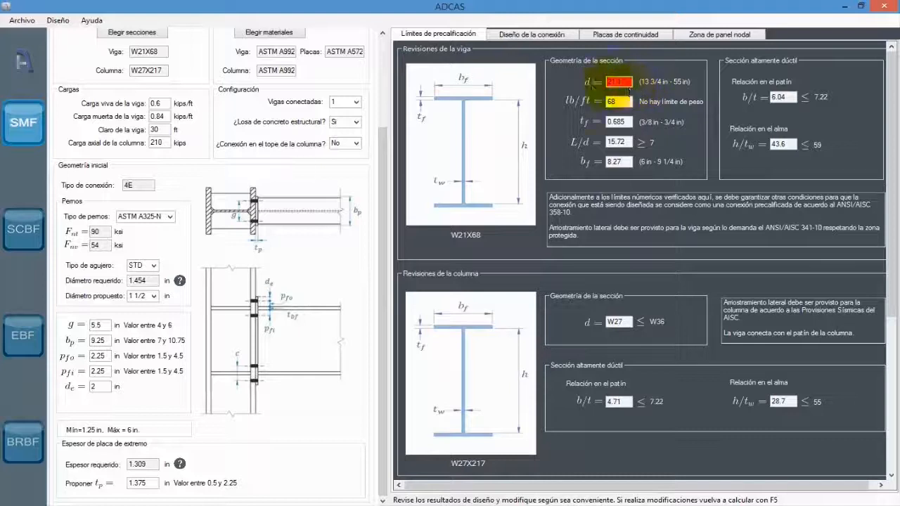
- Set the structural concrete slab option back to No, rerun the design calculation and accept the completion notice
{"action": "left_click", "coordinate": [356, 122]}
{"action": "left_click", "coordinate": [345, 140]}
{"action": "key", "text": "F5"}
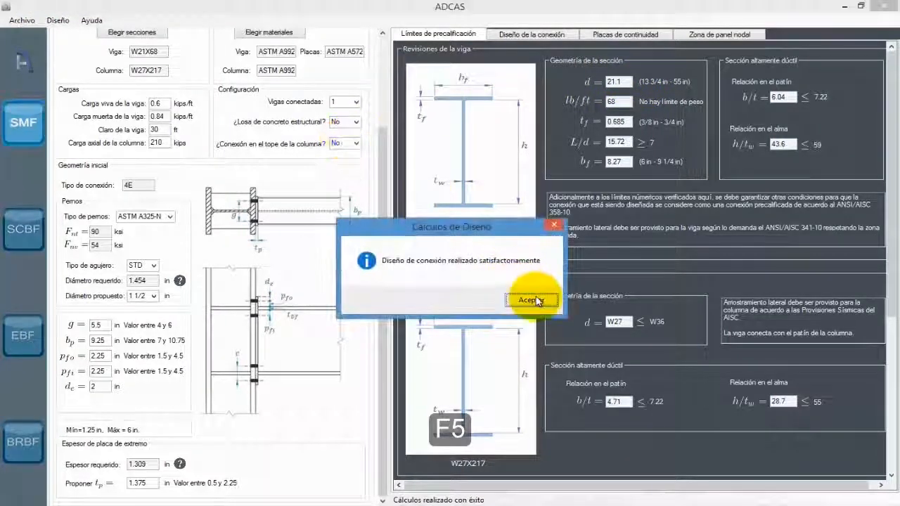
{"action": "left_click", "coordinate": [542, 299]}
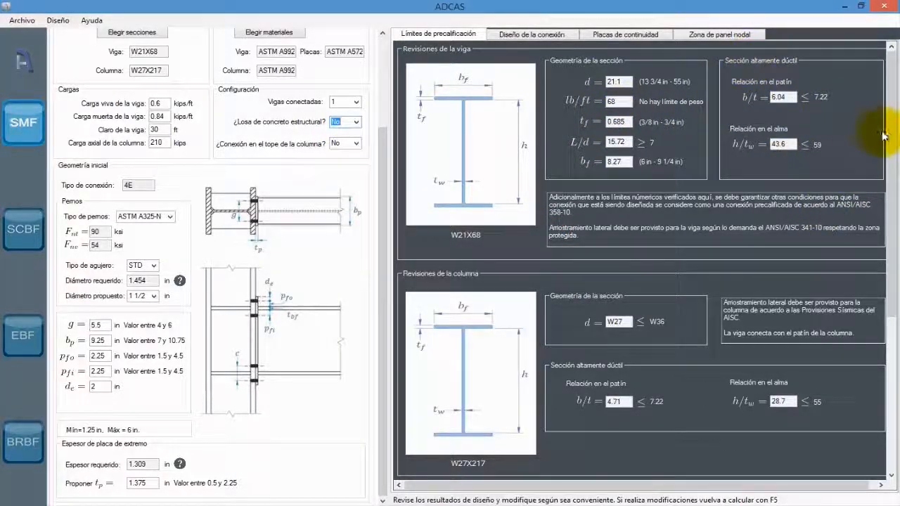
- Review the column prequalification limits and highlight the strong-column weak-beam moment ratio
{"action": "left_click_drag", "start_coordinate": [891, 138], "coordinate": [894, 261]}
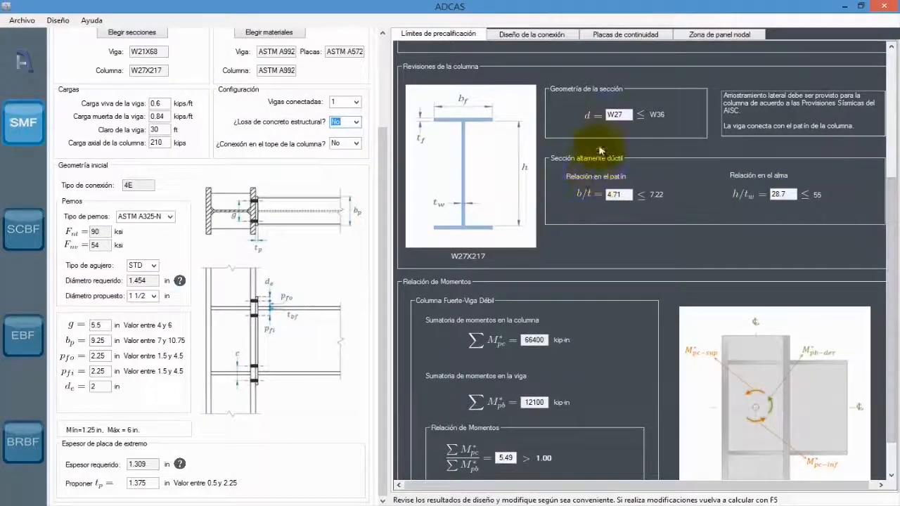
{"action": "left_click_drag", "start_coordinate": [893, 235], "coordinate": [891, 281]}
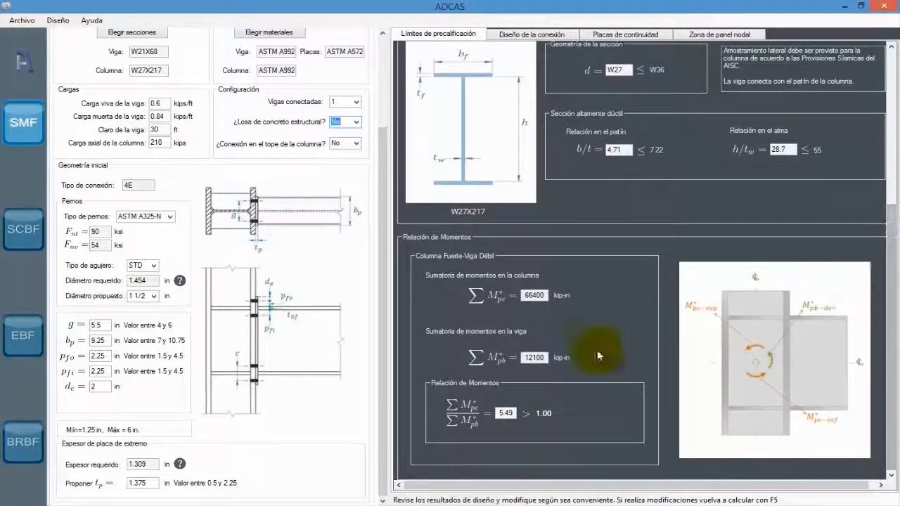
{"action": "double_click", "coordinate": [513, 413]}
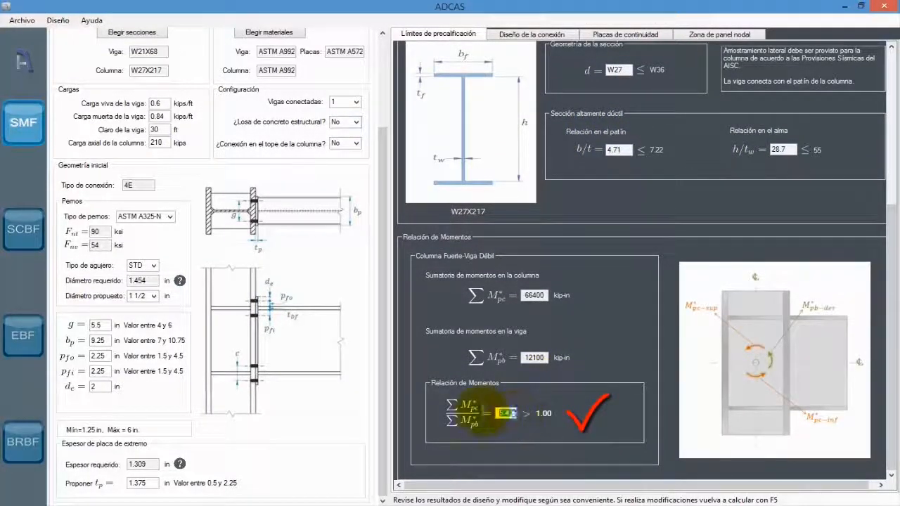
- Examine the connection design results for plastic hinge location Sh, required shear strength Vu and factored beam flange force Ffu
{"action": "left_click", "coordinate": [545, 35]}
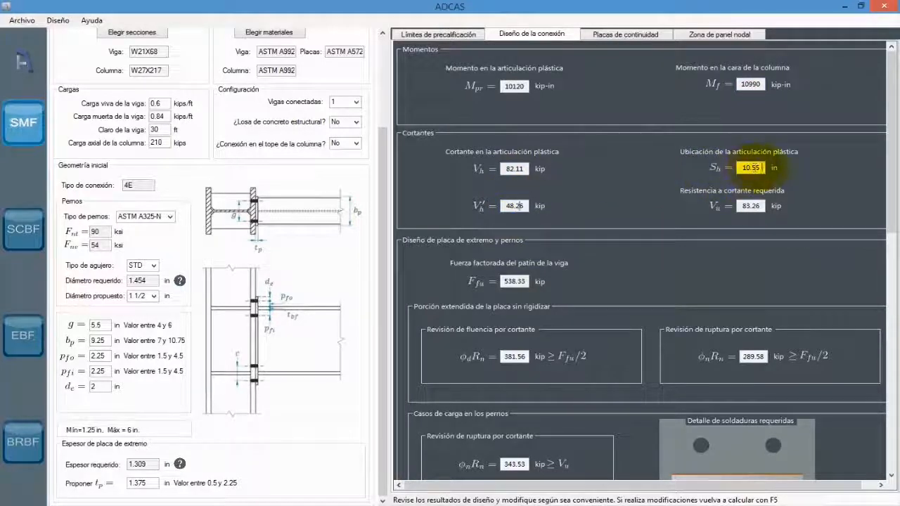
{"action": "left_click_drag", "start_coordinate": [761, 166], "coordinate": [737, 167]}
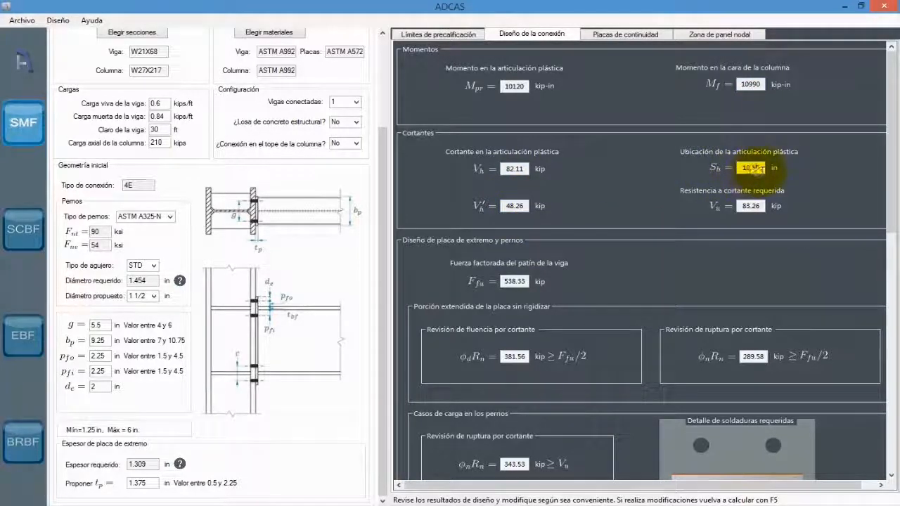
{"action": "left_click_drag", "start_coordinate": [885, 190], "coordinate": [894, 209]}
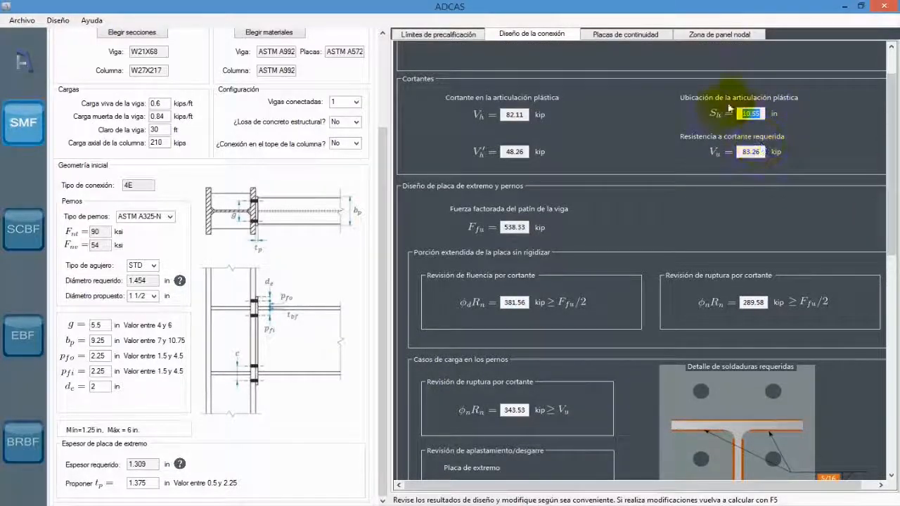
{"action": "double_click", "coordinate": [756, 152]}
{"action": "scroll", "coordinate": [888, 202], "scroll_direction": "up", "scroll_amount": 1}
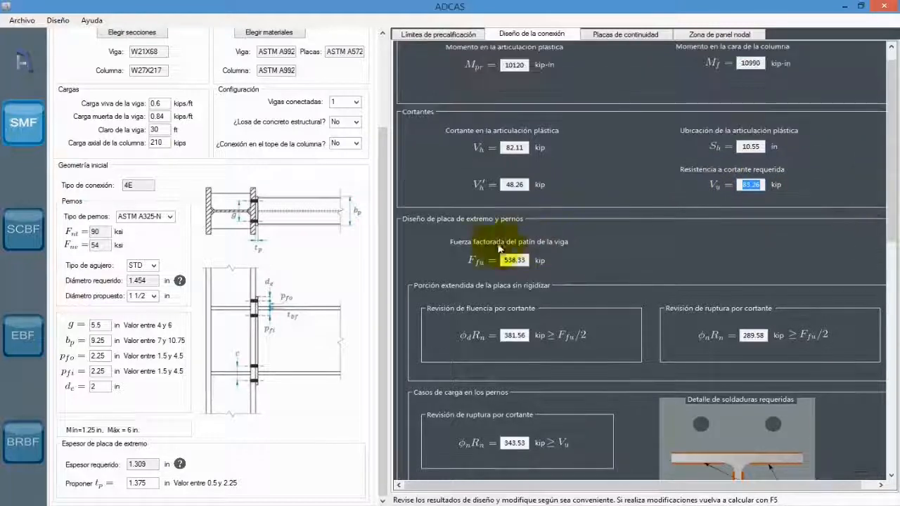
{"action": "left_click", "coordinate": [520, 260]}
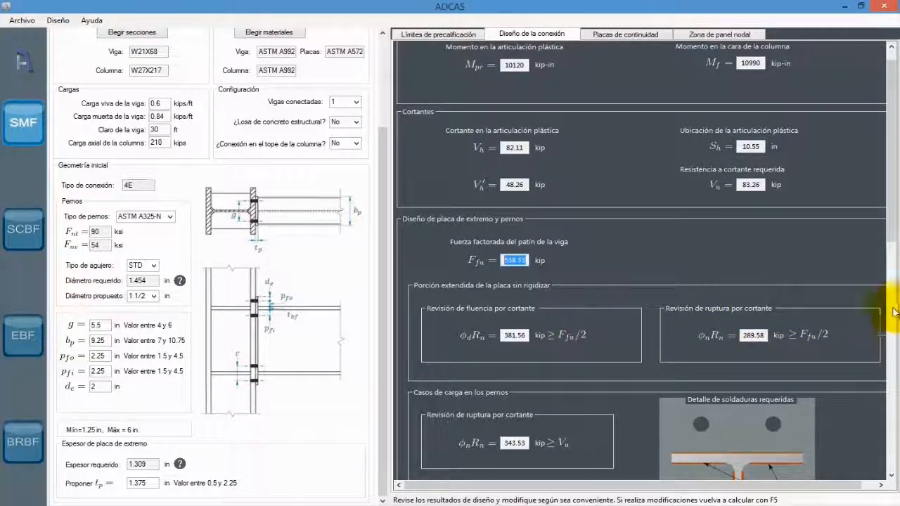
- Examine the column-side checks for flange bending thickness, local web yielding, web buckling and web crippling, including the continuity plate conclusions
{"action": "left_click_drag", "start_coordinate": [889, 232], "coordinate": [893, 472]}
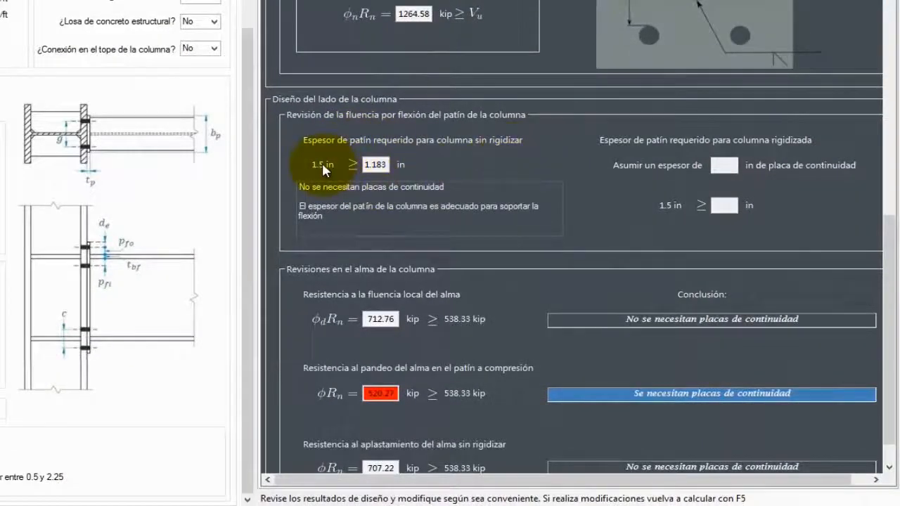
{"action": "left_click", "coordinate": [364, 170]}
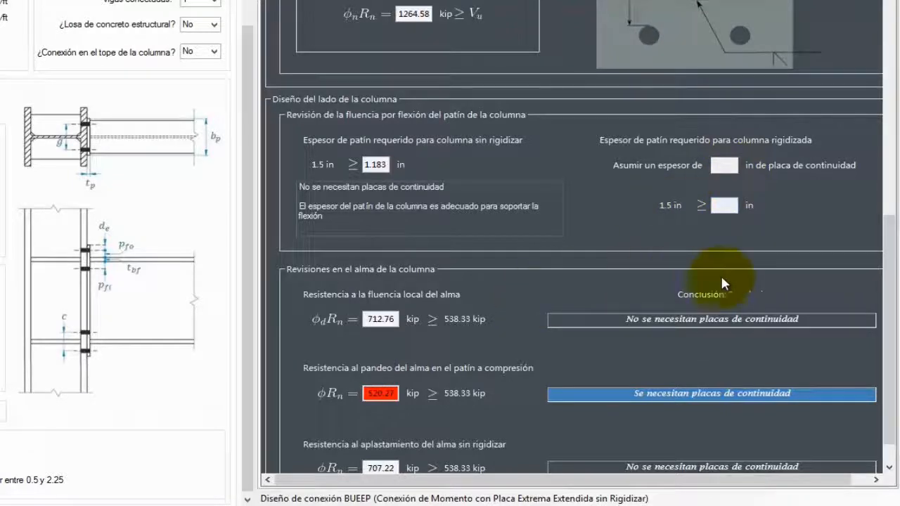
{"action": "scroll", "coordinate": [878, 250], "scroll_direction": "down", "scroll_amount": 1}
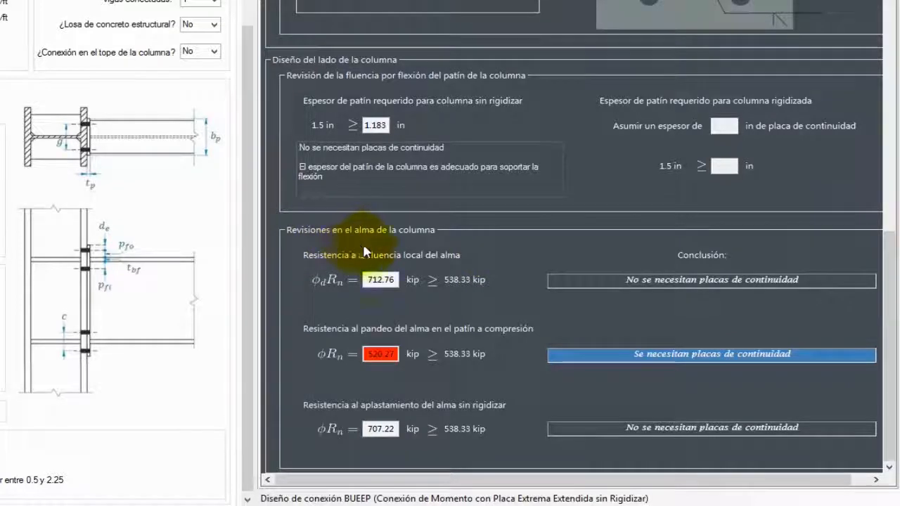
{"action": "left_click", "coordinate": [387, 284]}
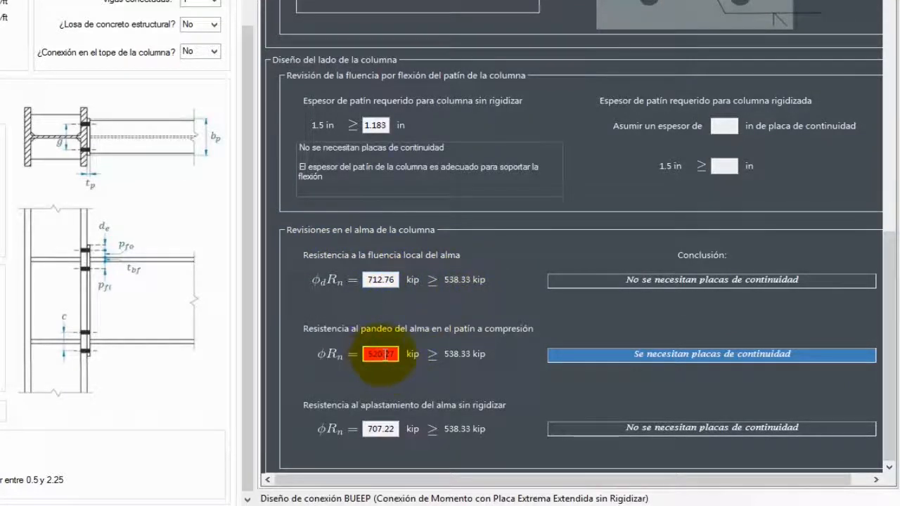
{"action": "left_click_drag", "start_coordinate": [396, 355], "coordinate": [329, 353]}
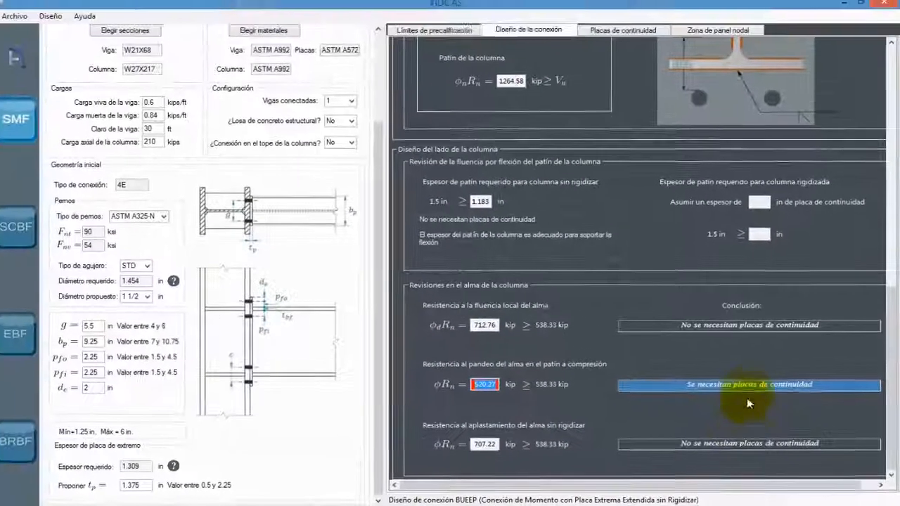
{"action": "left_click", "coordinate": [743, 385]}
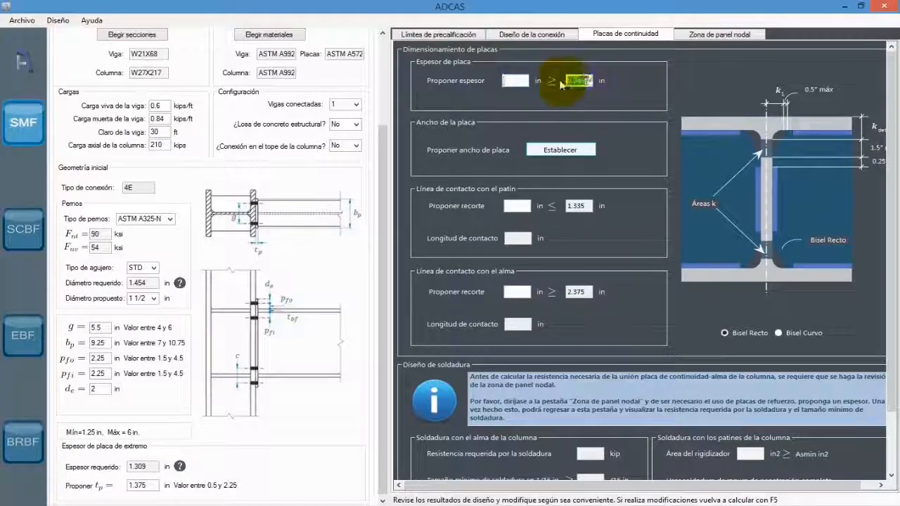
- Propose a continuity plate thickness of 0.375 in and, after comparing the width options, set the plate width to match the column flange
{"action": "left_click", "coordinate": [516, 81]}
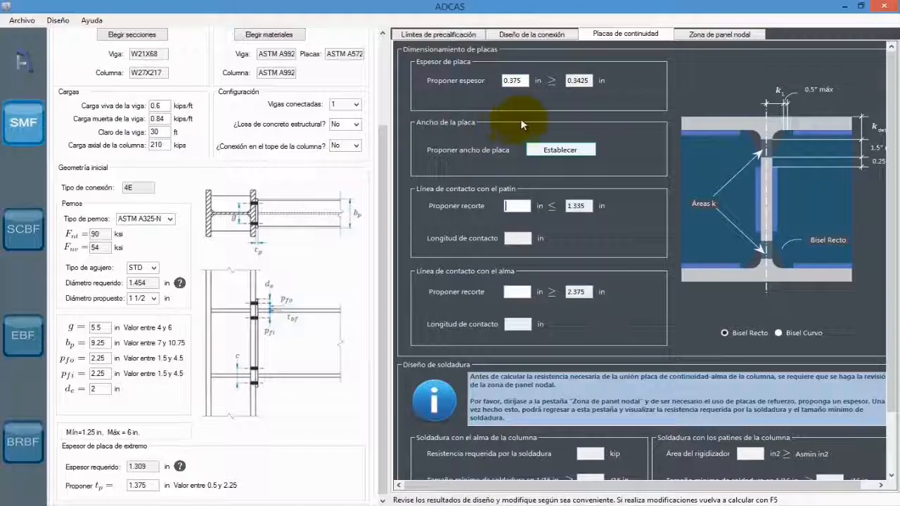
{"action": "left_click", "coordinate": [560, 149]}
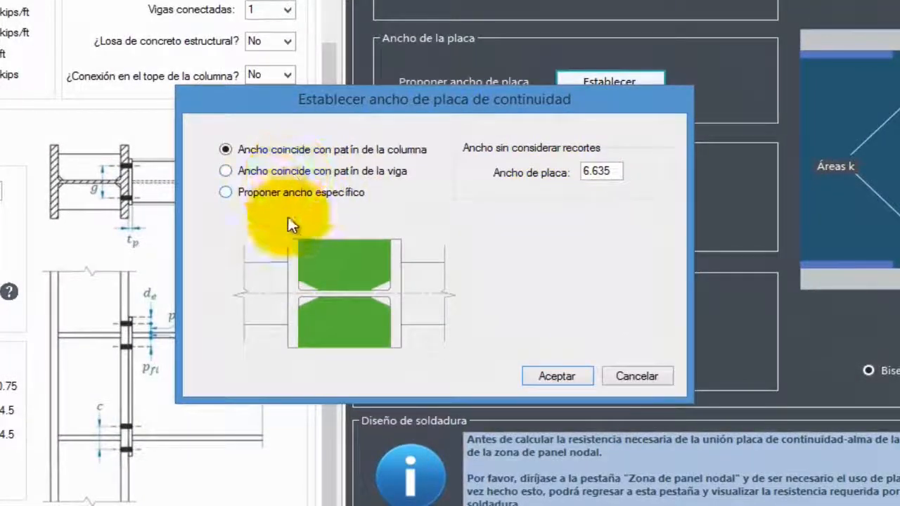
{"action": "left_click", "coordinate": [238, 175]}
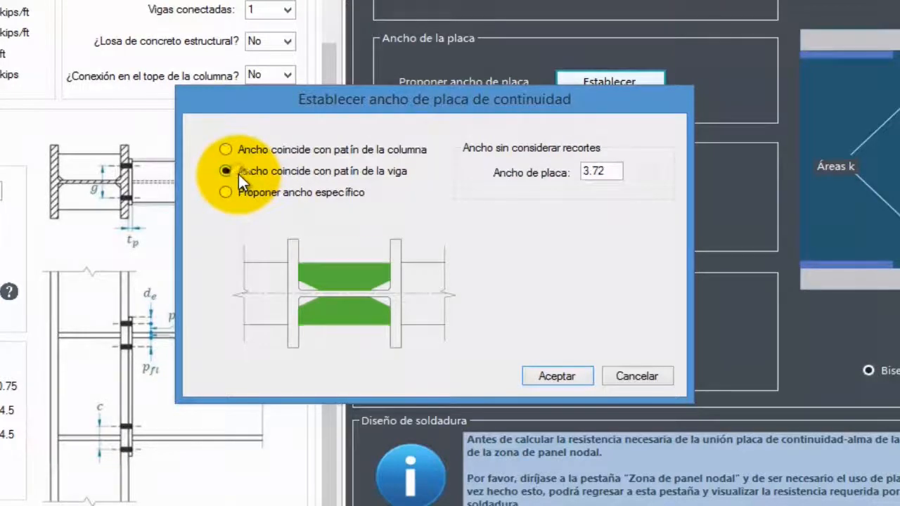
{"action": "left_click", "coordinate": [226, 192]}
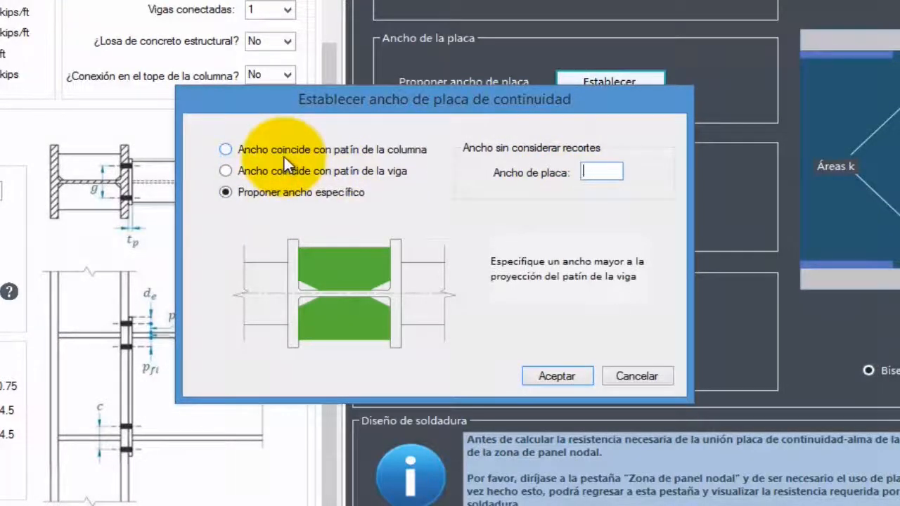
{"action": "left_click", "coordinate": [236, 150]}
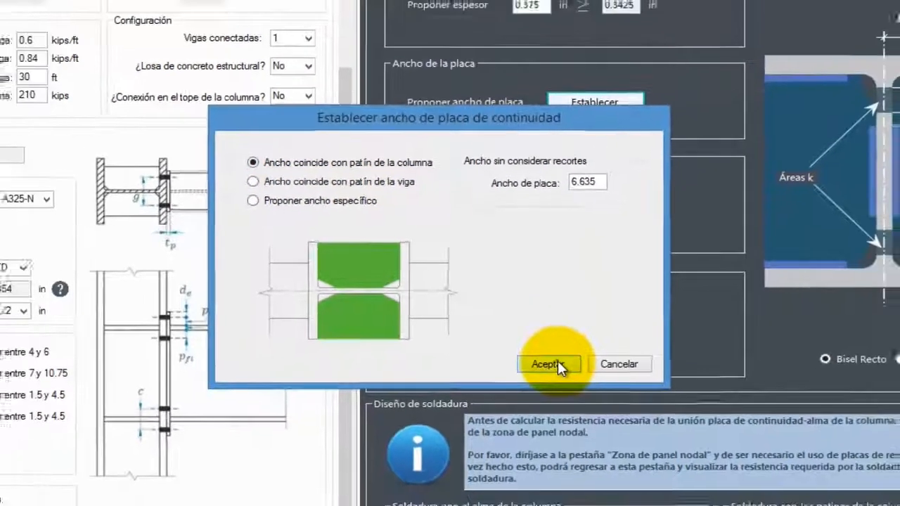
{"action": "left_click", "coordinate": [556, 376]}
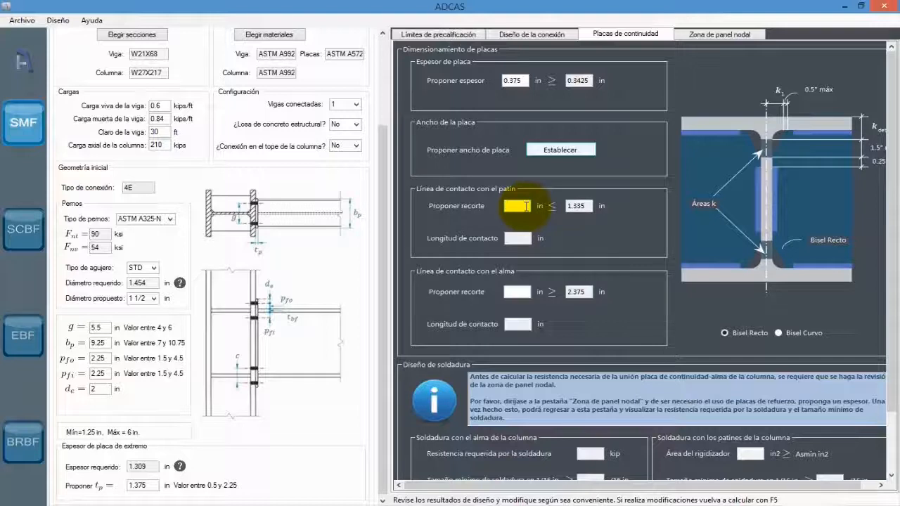
- Propose continuity plate clips of 1.25 in along the column flange and 2.5 in along the column web
{"action": "key", "text": "Tab"}
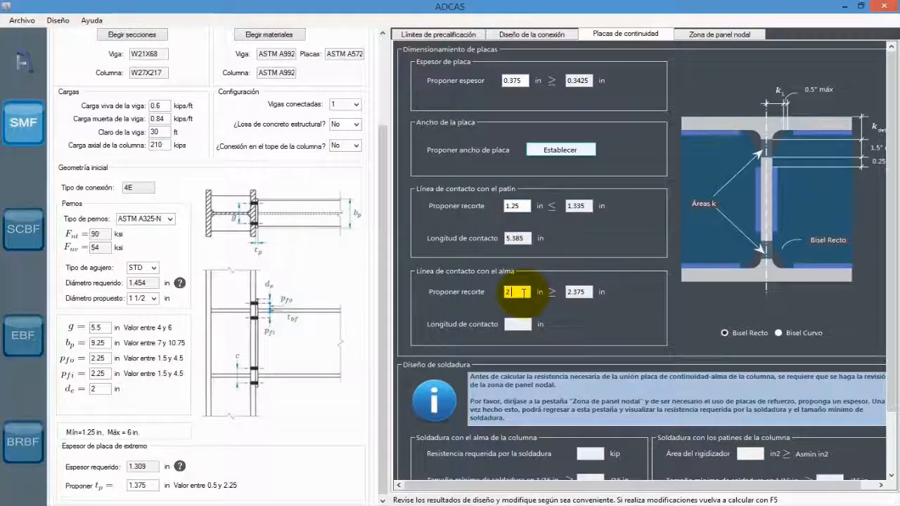
{"action": "type", "text": "2 1/2"}
{"action": "key", "text": "Tab"}
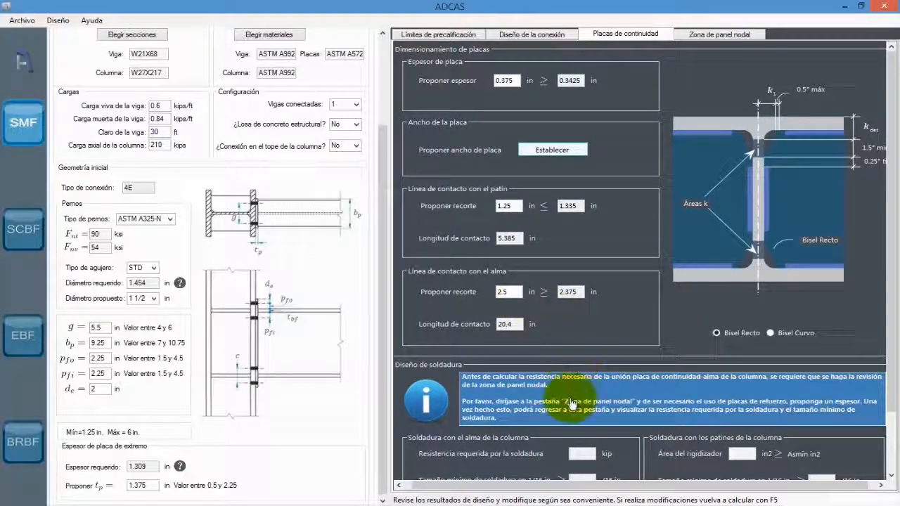
- Run the panel zone check, acknowledge its result and return to the continuity plate design
{"action": "left_click", "coordinate": [696, 381]}
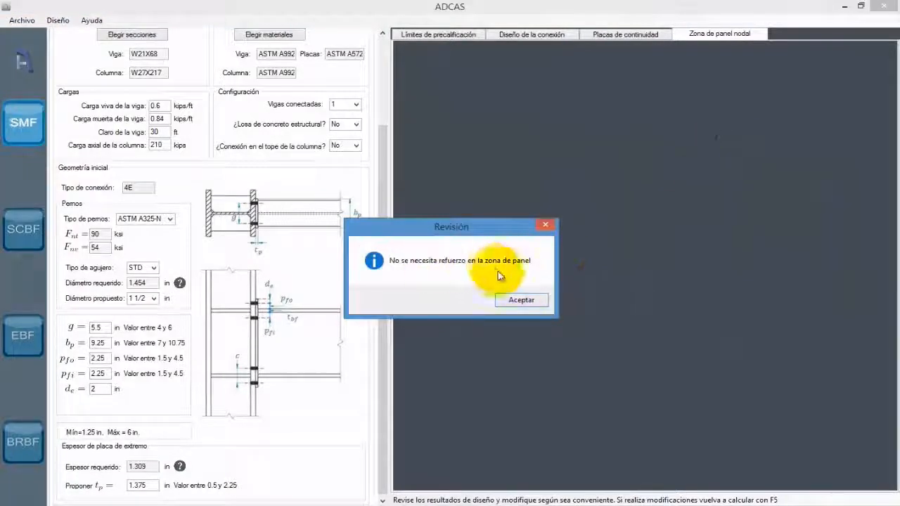
{"action": "left_click", "coordinate": [537, 301]}
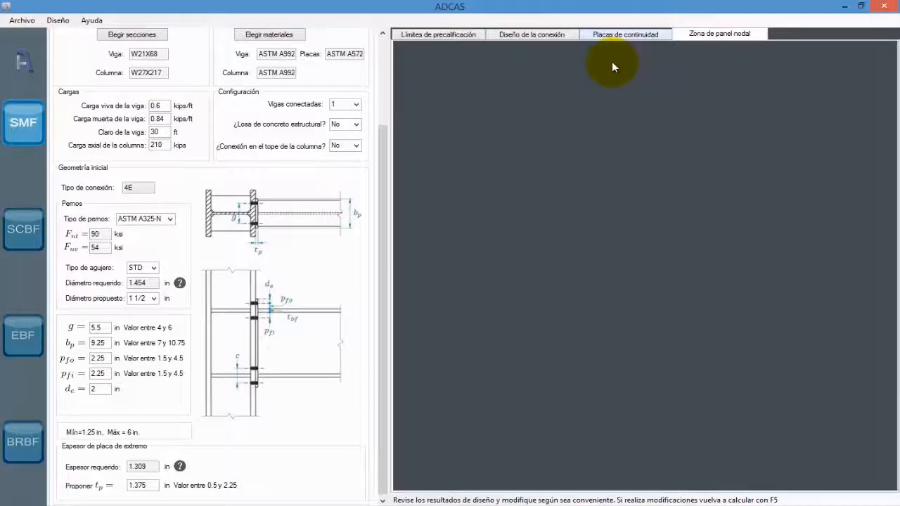
{"action": "left_click", "coordinate": [605, 33]}
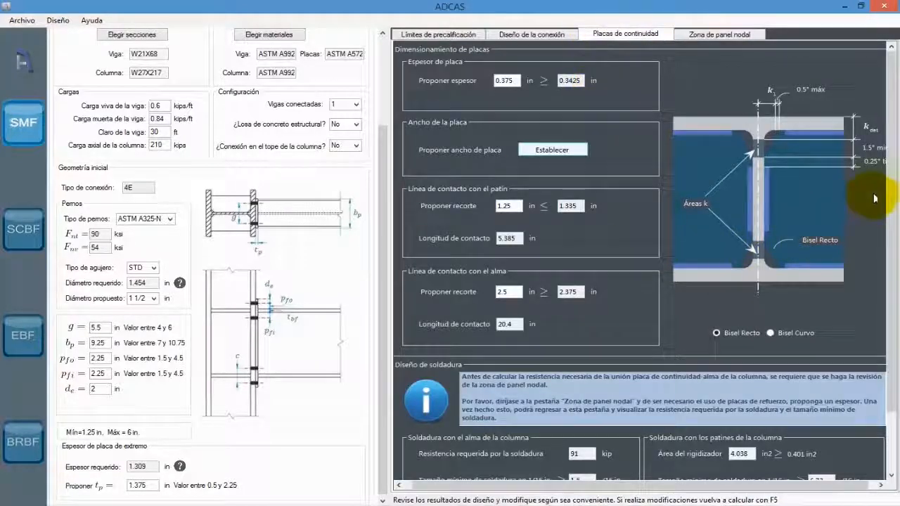
- Examine the continuity plate weld design: required strength and minimum weld sizes at the column web and flanges, against the proposed plate thickness
{"action": "scroll", "coordinate": [877, 211], "scroll_direction": "down", "scroll_amount": 3}
{"action": "left_click", "coordinate": [580, 381]}
{"action": "left_click", "coordinate": [579, 408]}
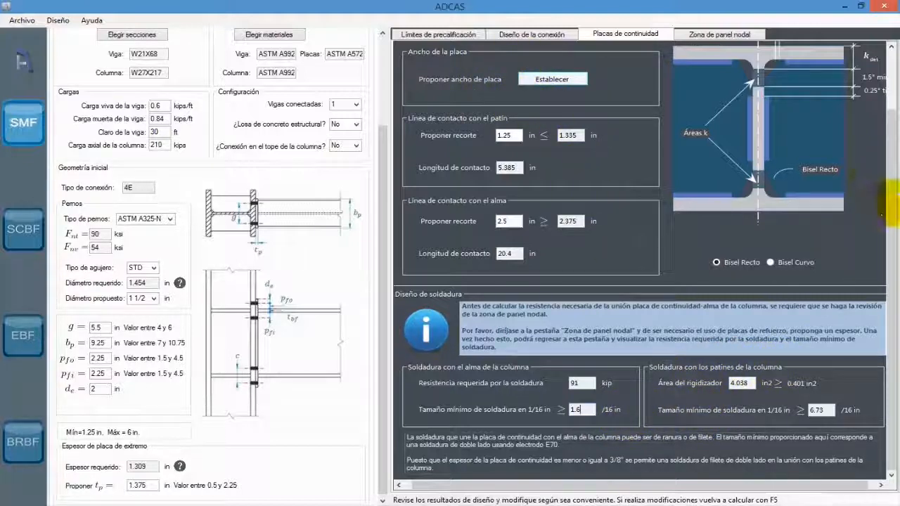
{"action": "left_click_drag", "start_coordinate": [891, 184], "coordinate": [888, 117]}
{"action": "left_click_drag", "start_coordinate": [518, 81], "coordinate": [471, 81]}
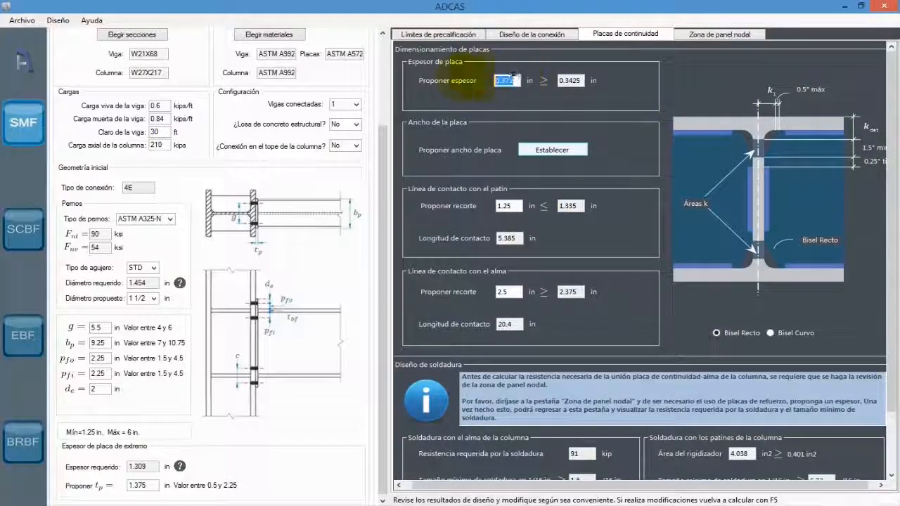
{"action": "scroll", "coordinate": [871, 267], "scroll_direction": "down", "scroll_amount": 2}
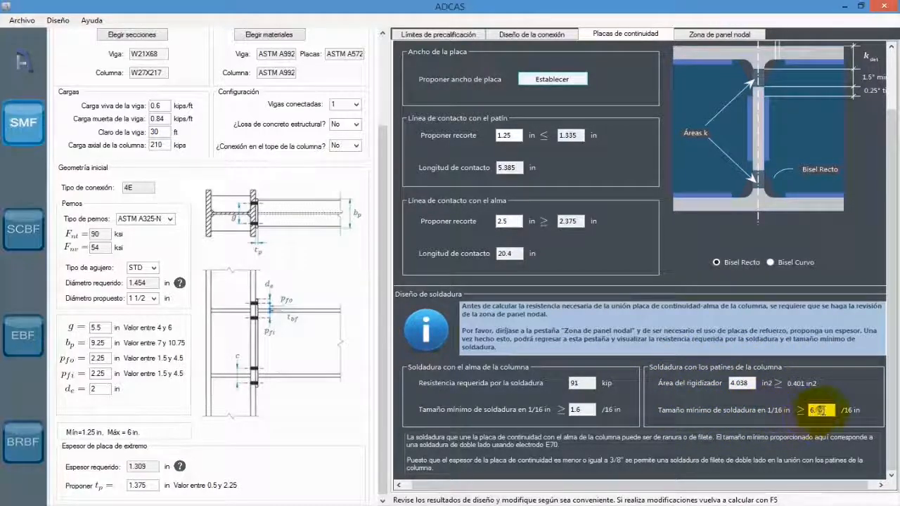
{"action": "double_click", "coordinate": [837, 415]}
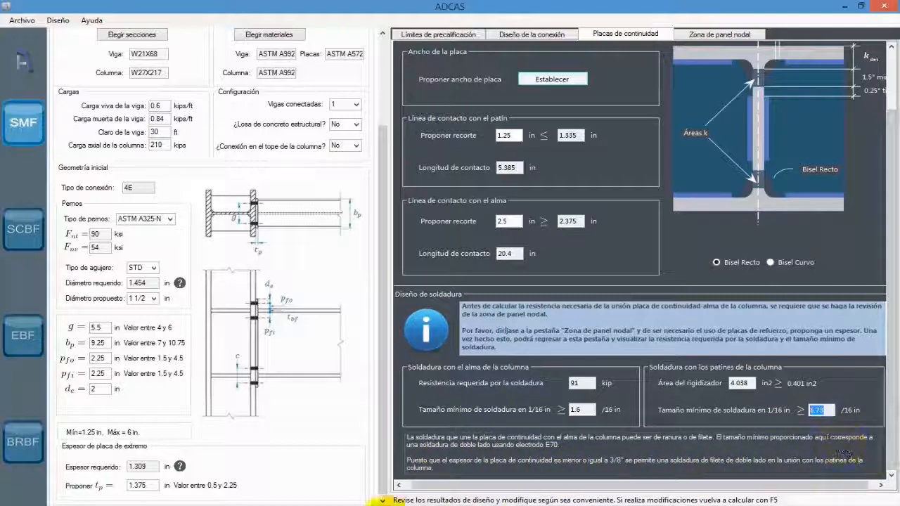
- Switch to the BUEEP connection drawing in SumatraPDF and examine the continuity plate callout, end-plate dimensions, bolts and weld symbols
{"action": "left_click", "coordinate": [251, 505]}
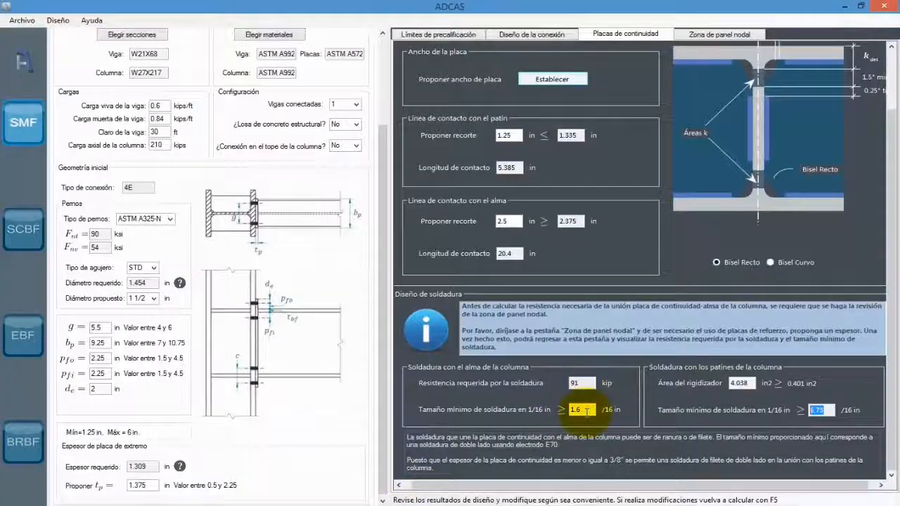
{"action": "double_click", "coordinate": [587, 410]}
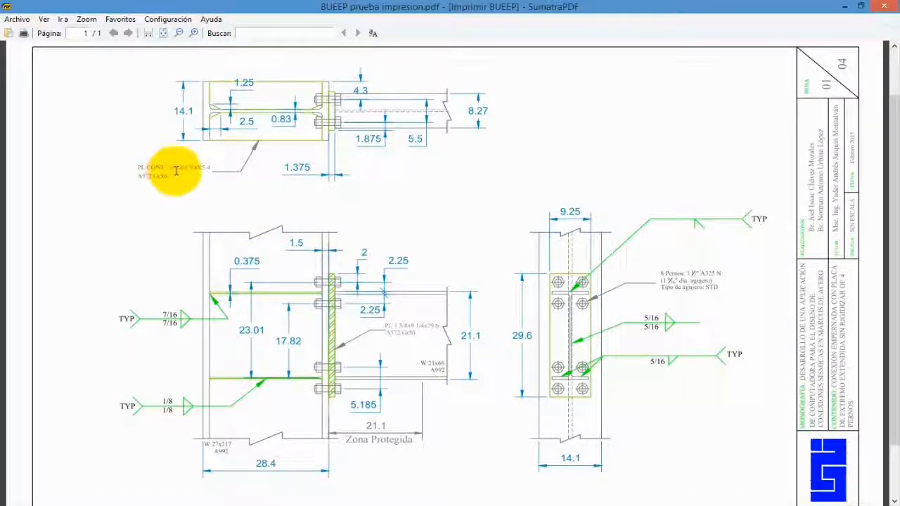
{"action": "scroll", "coordinate": [186, 180], "scroll_direction": "up", "scroll_amount": 5}
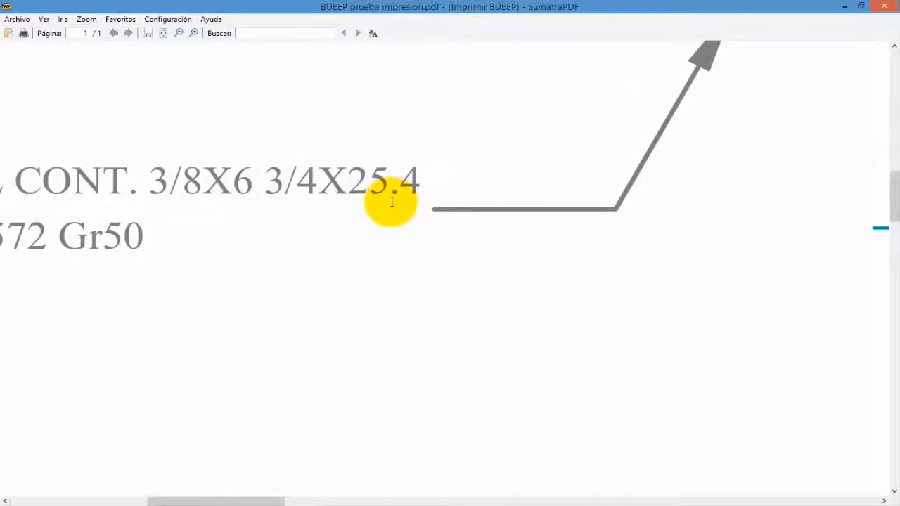
{"action": "scroll", "coordinate": [330, 272], "scroll_direction": "down", "scroll_amount": 5}
{"action": "mouse_move", "coordinate": [401, 247]}
{"action": "left_mouse_down"}
{"action": "mouse_move", "coordinate": [339, 236]}
{"action": "mouse_move", "coordinate": [249, 178]}
{"action": "left_mouse_up"}
{"action": "left_click_drag", "start_coordinate": [416, 258], "coordinate": [385, 202]}
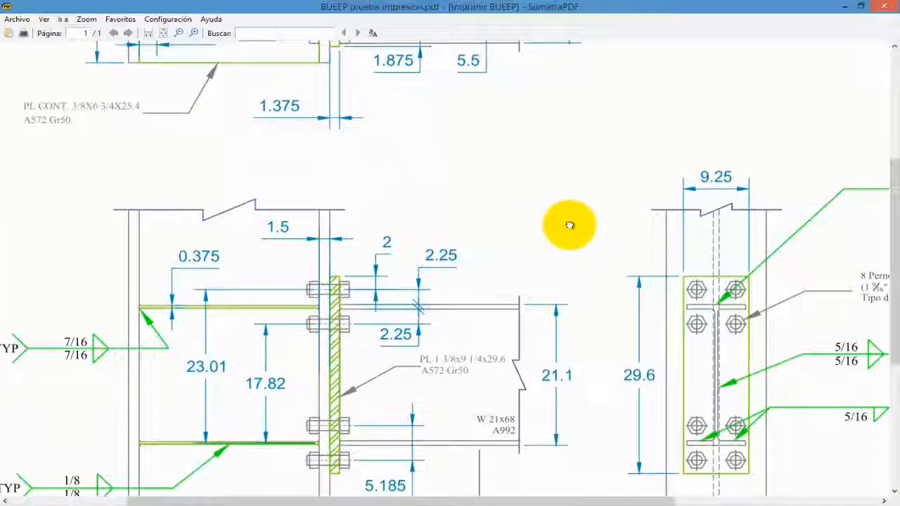
{"action": "scroll", "coordinate": [351, 322], "scroll_direction": "down", "scroll_amount": 3}
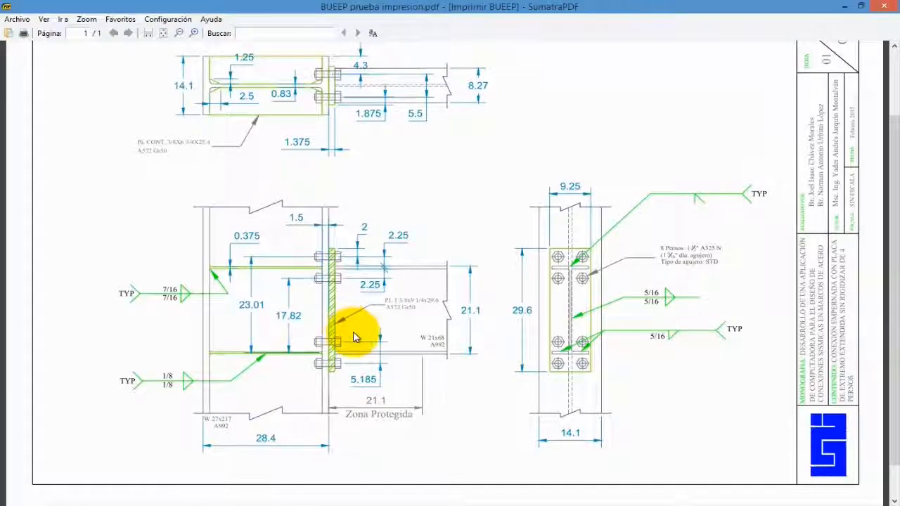